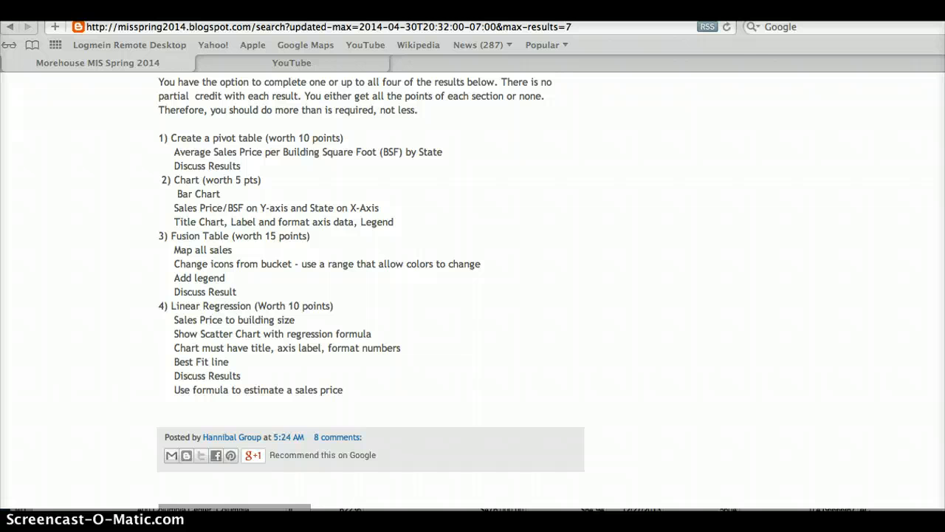
# Bring the Excel home-sales workbook in front of the Safari assignment page
pyautogui.click(724, 510)
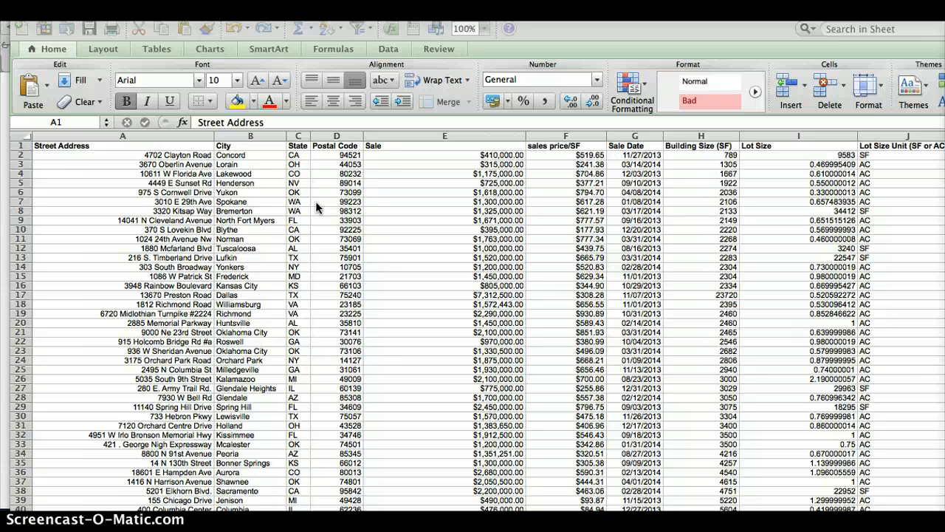
# Widen the Postal Code column and select the emptied cell E2 for a new address field
pyautogui.click(364, 140)
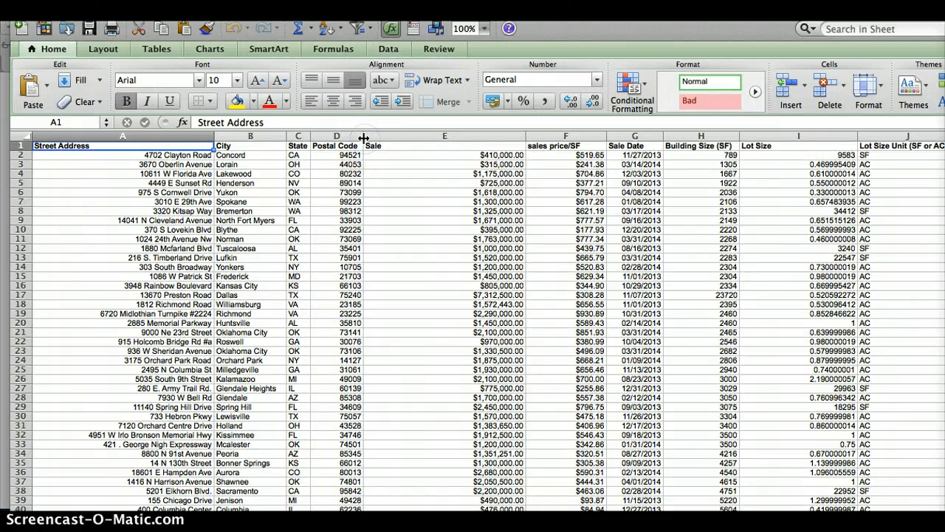
pyautogui.moveTo(364, 137)
pyautogui.mouseDown()
pyautogui.moveTo(397, 136)
pyautogui.moveTo(364, 137)
pyautogui.mouseUp()
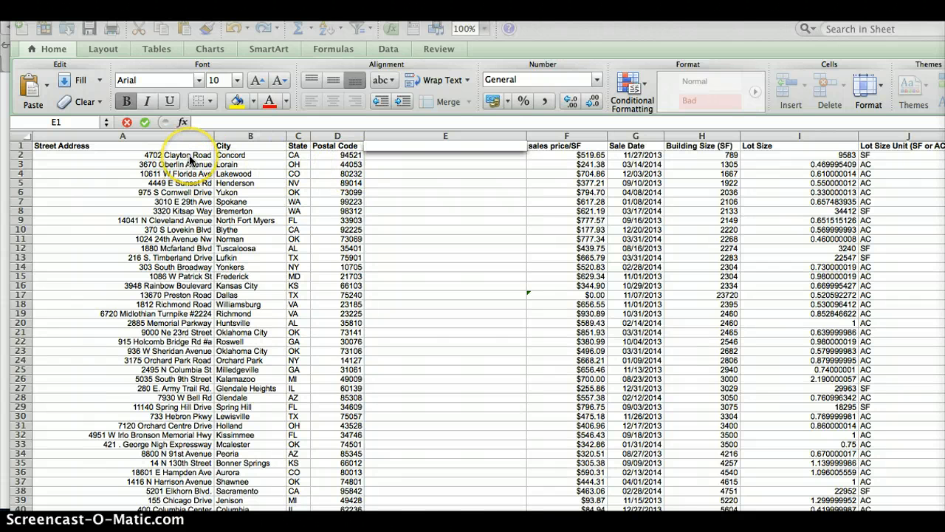
pyautogui.click(394, 156)
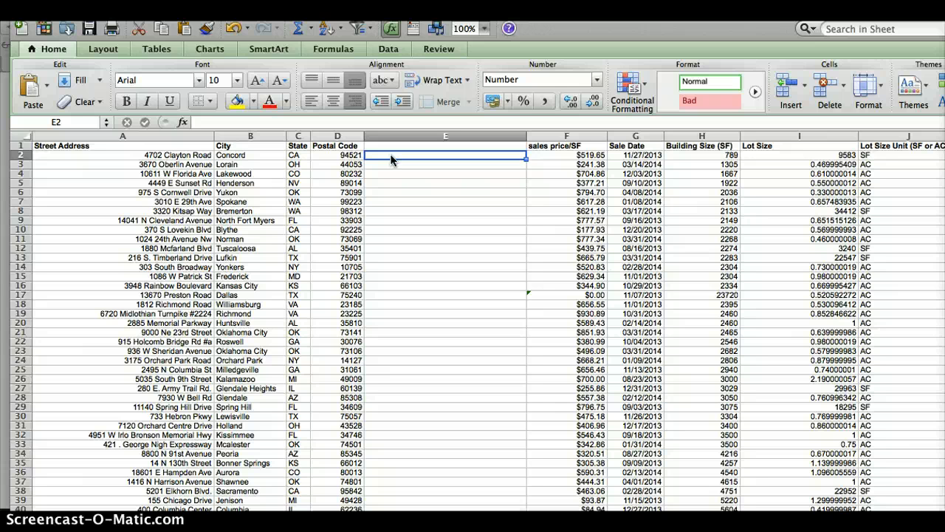
# Enter a trial =CONCATENATE(A2) formula in cell E2
pyautogui.write('=')
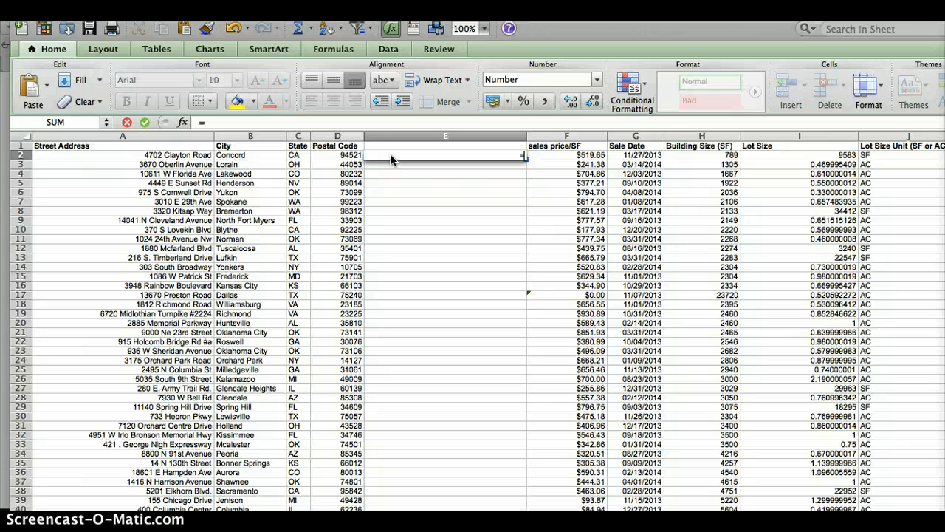
pyautogui.write('c')
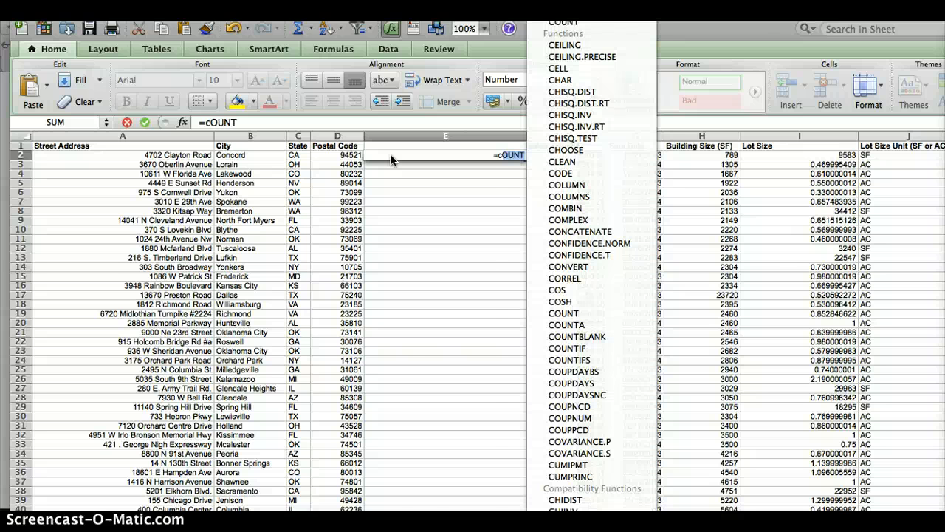
pyautogui.write('o')
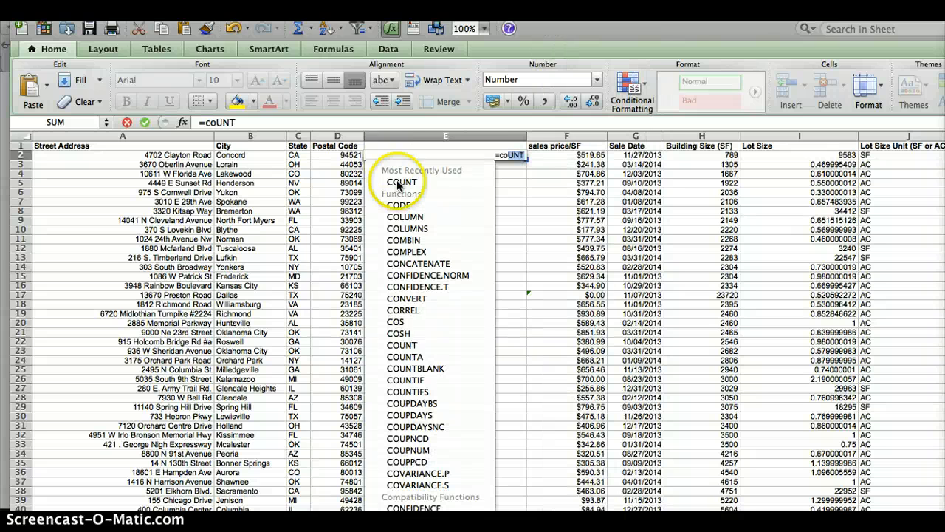
pyautogui.click(440, 266)
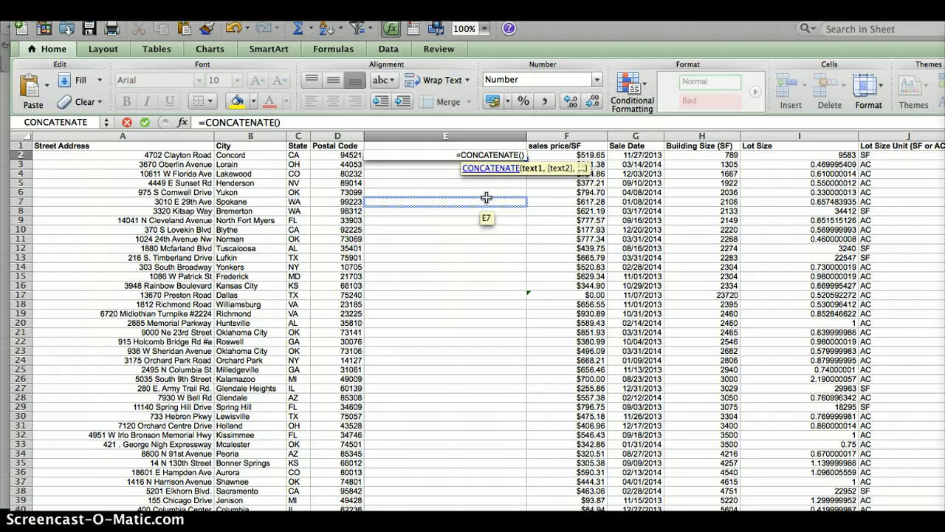
pyautogui.write('A')
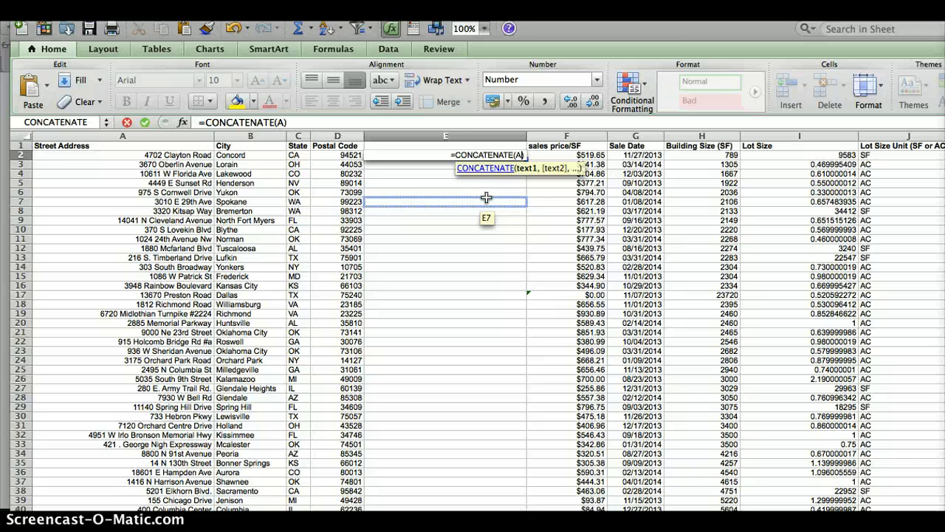
pyautogui.write('2')
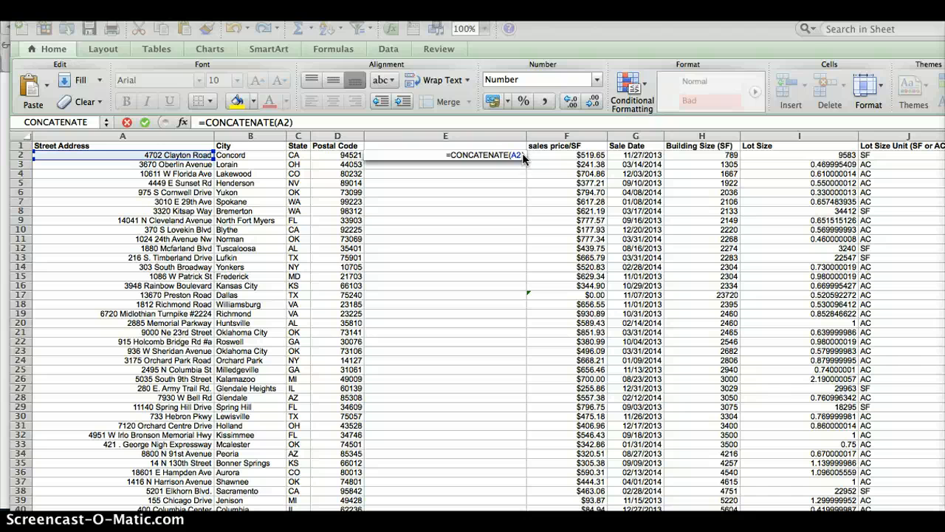
pyautogui.click(528, 156)
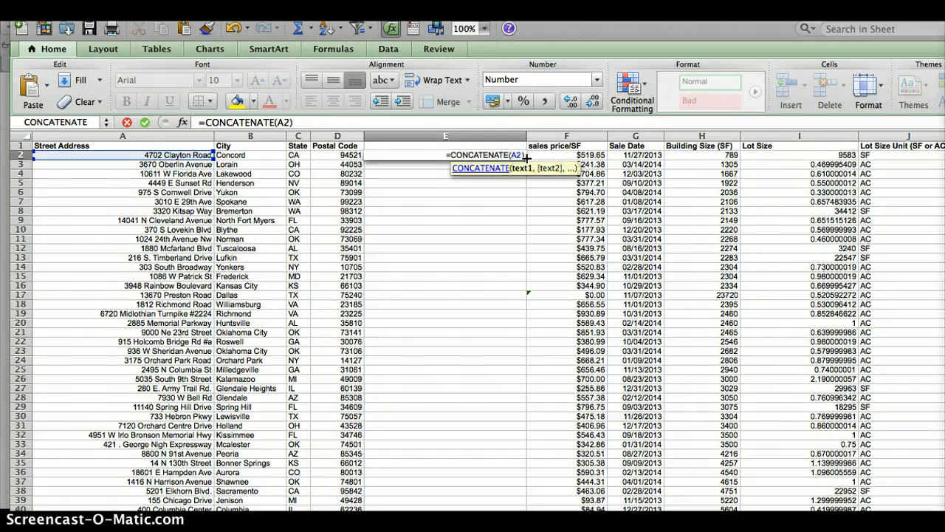
pyautogui.press('Tab')
# Go back to E2 and open it for editing so the formula can be rebuilt
pyautogui.write("'")
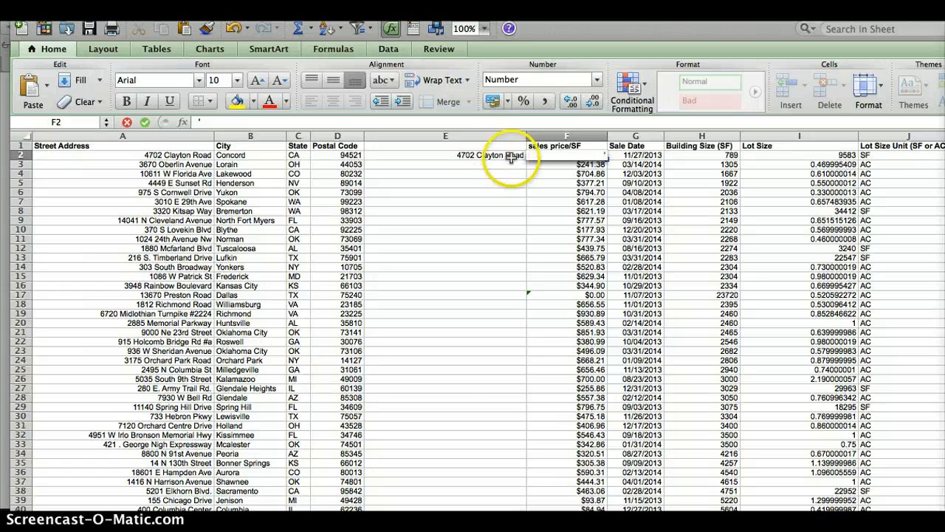
pyautogui.click(511, 157)
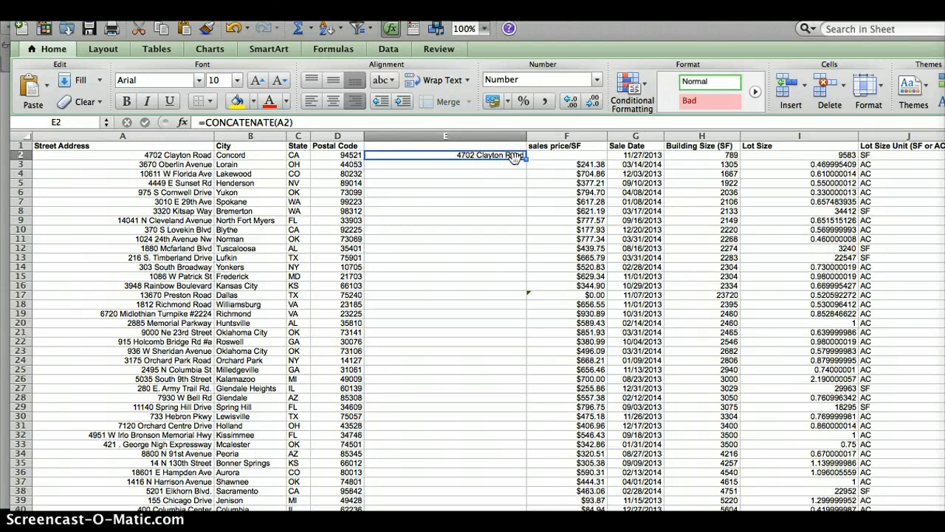
pyautogui.click(522, 158)
pyautogui.doubleClick(520, 156)
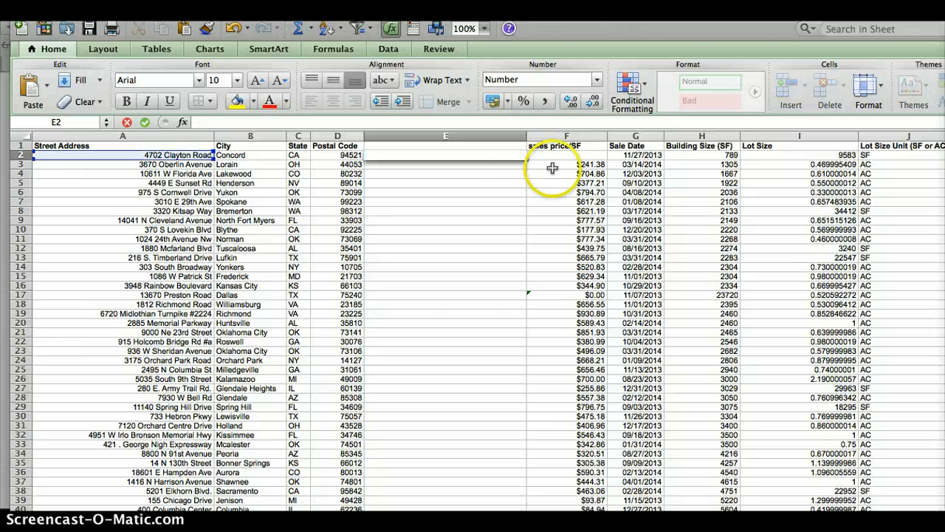
# Enter =CONCATENATE(A2,B2,C2,D2) in E2 to join street, city, state and postal code
pyautogui.write('=')
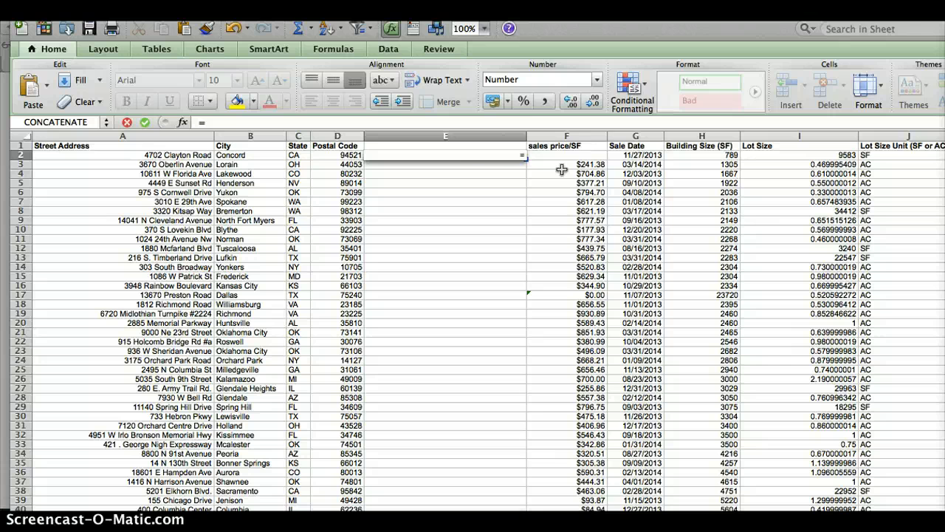
pyautogui.write('c')
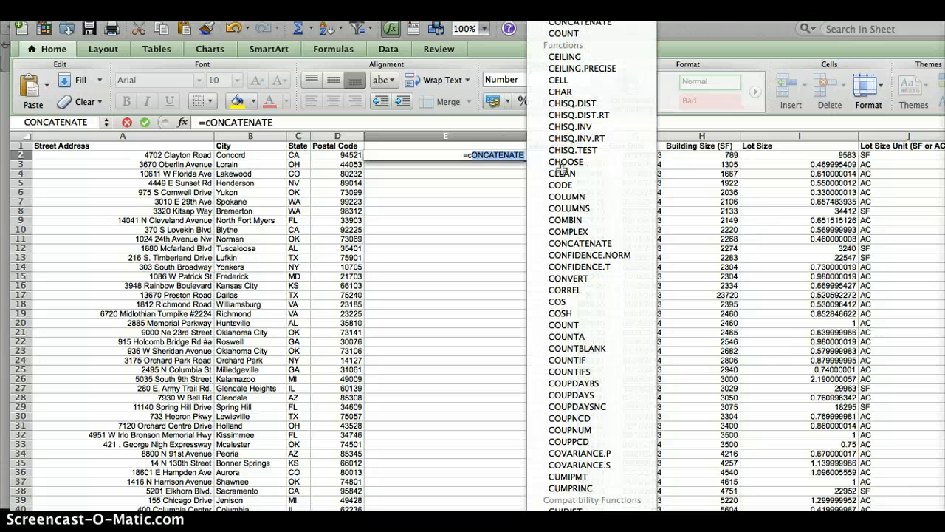
pyautogui.click(511, 156)
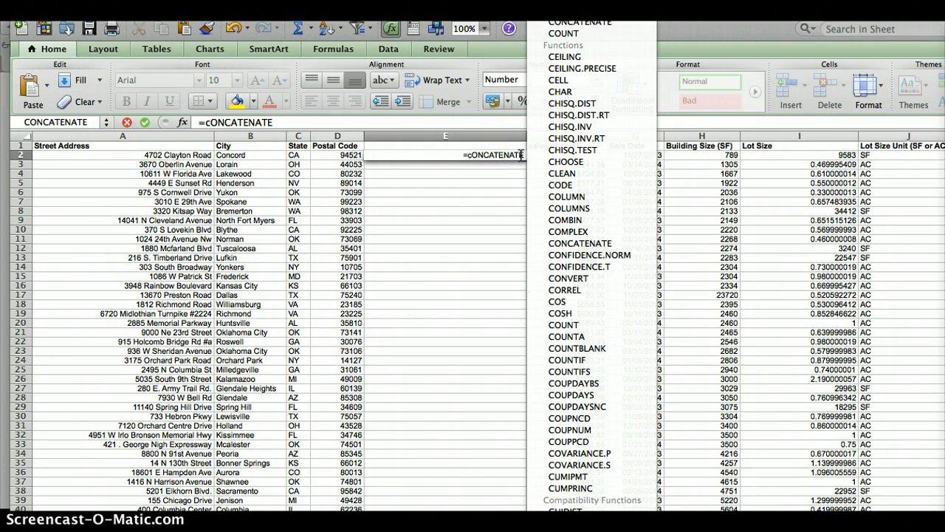
pyautogui.click(575, 150)
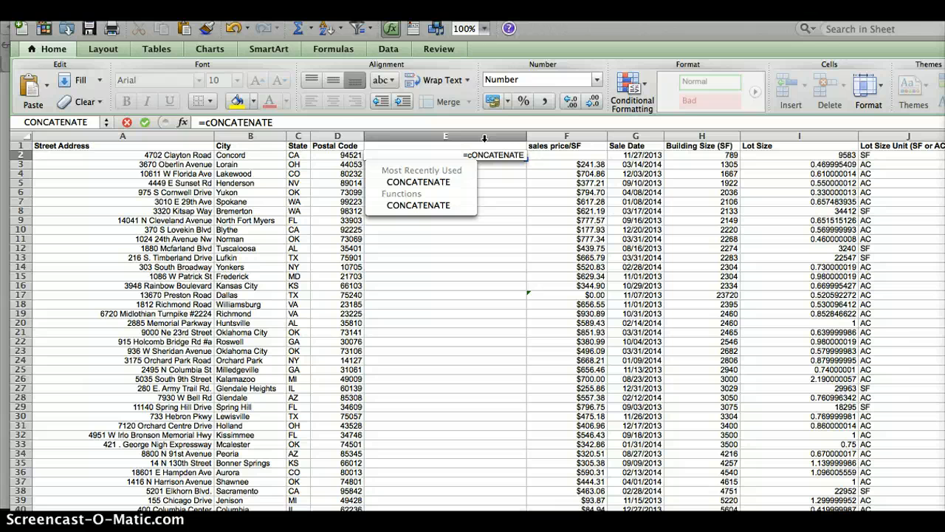
pyautogui.write('A')
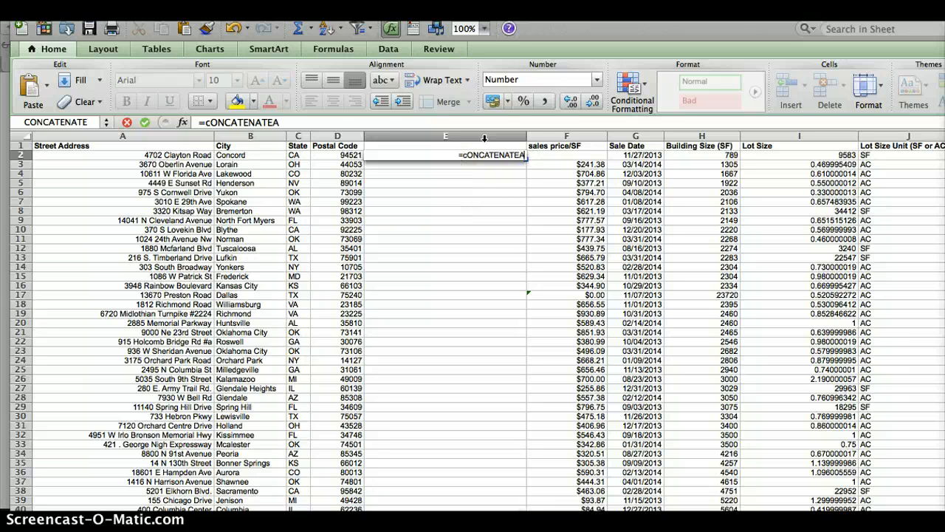
pyautogui.press('BackSpace')
pyautogui.write('(')
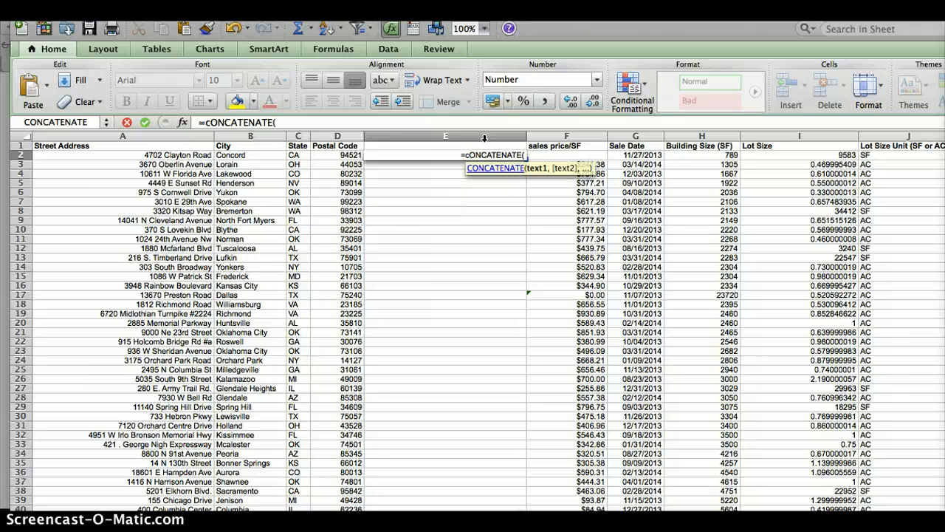
pyautogui.write('A')
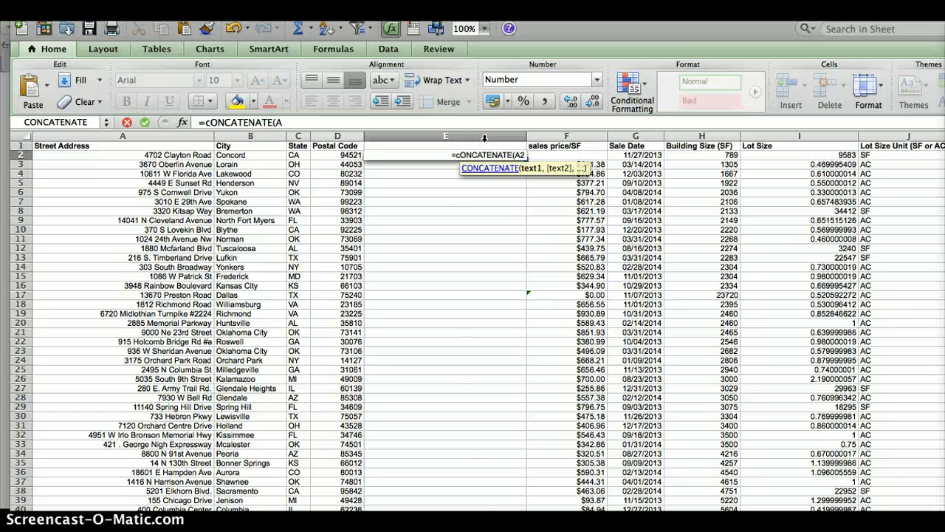
pyautogui.write('2')
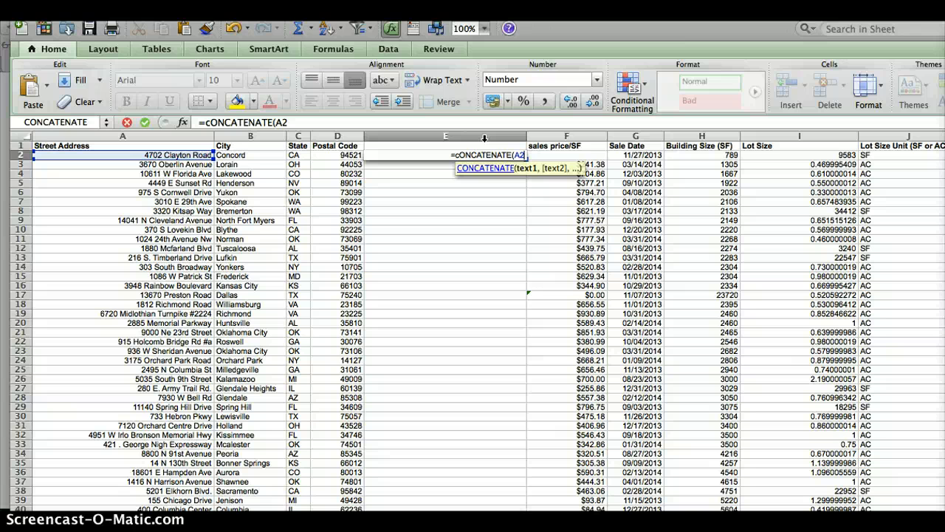
pyautogui.write(',')
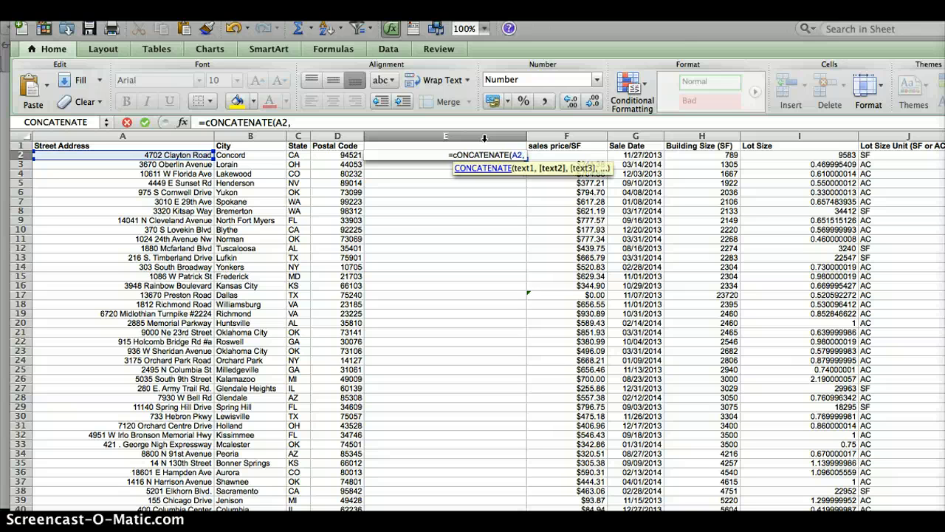
pyautogui.write('B')
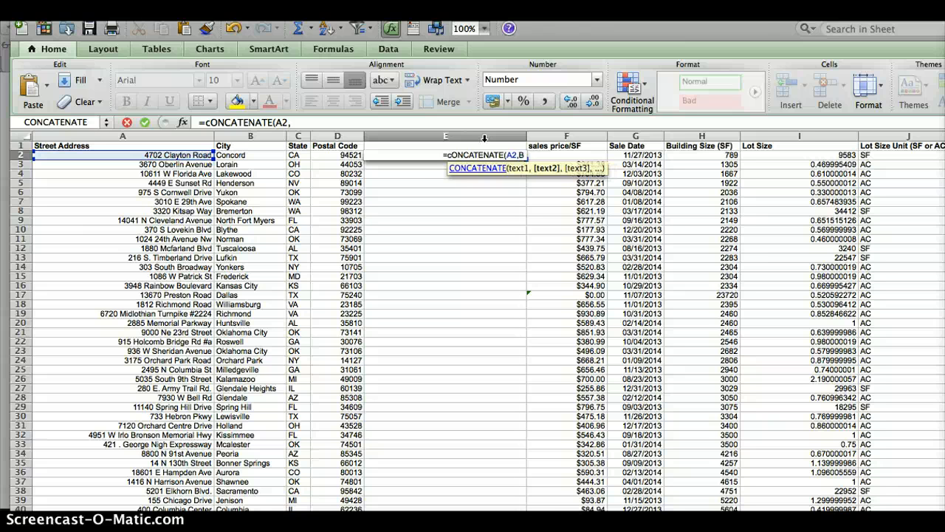
pyautogui.write('2')
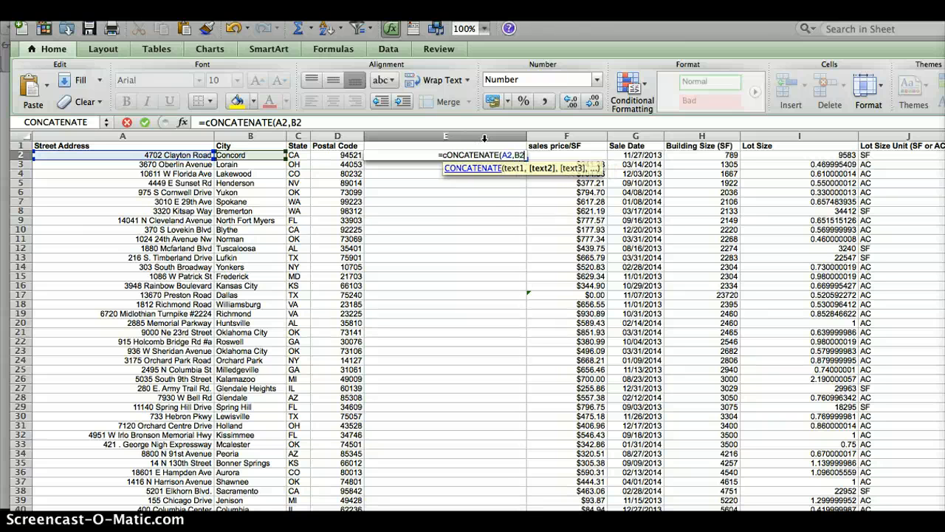
pyautogui.write(',')
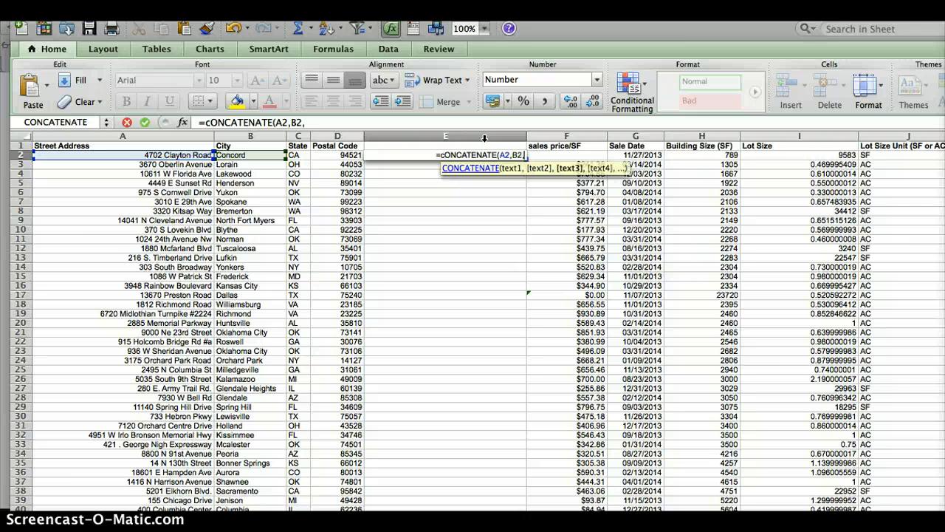
pyautogui.write('C')
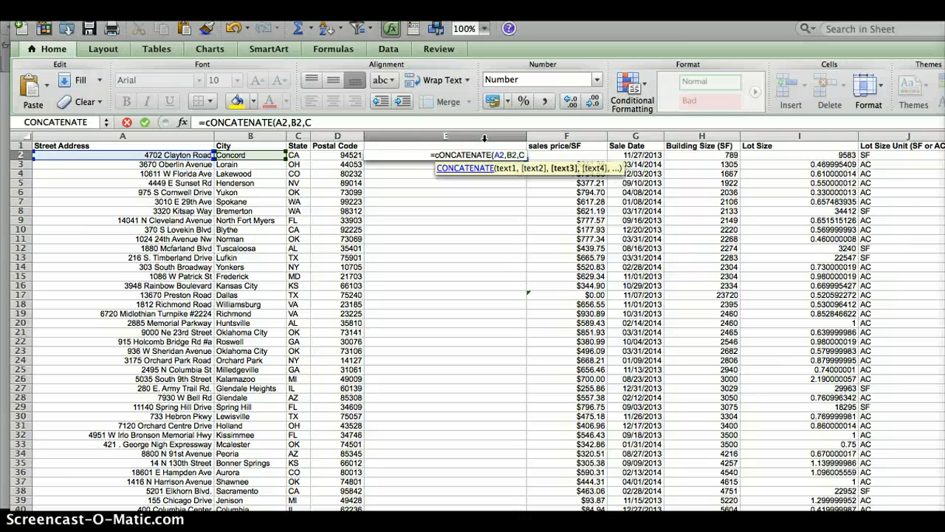
pyautogui.write('2')
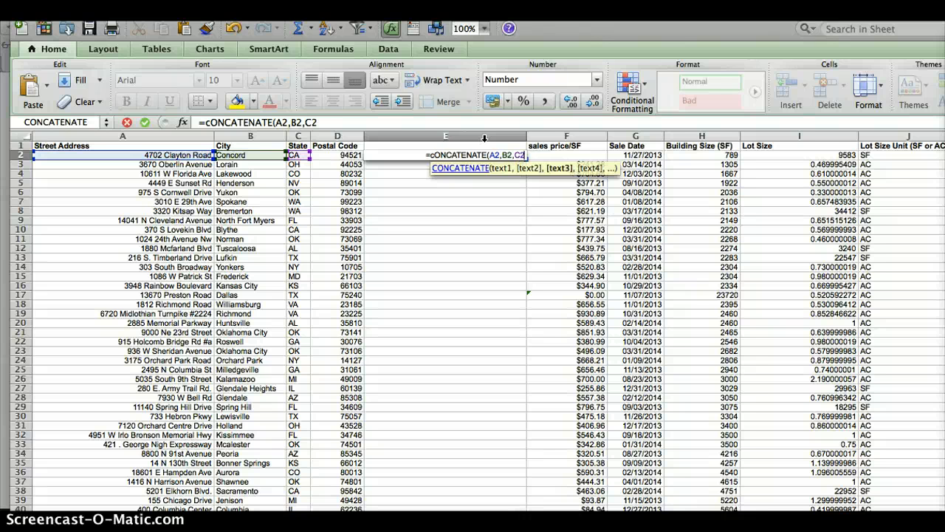
pyautogui.write(',')
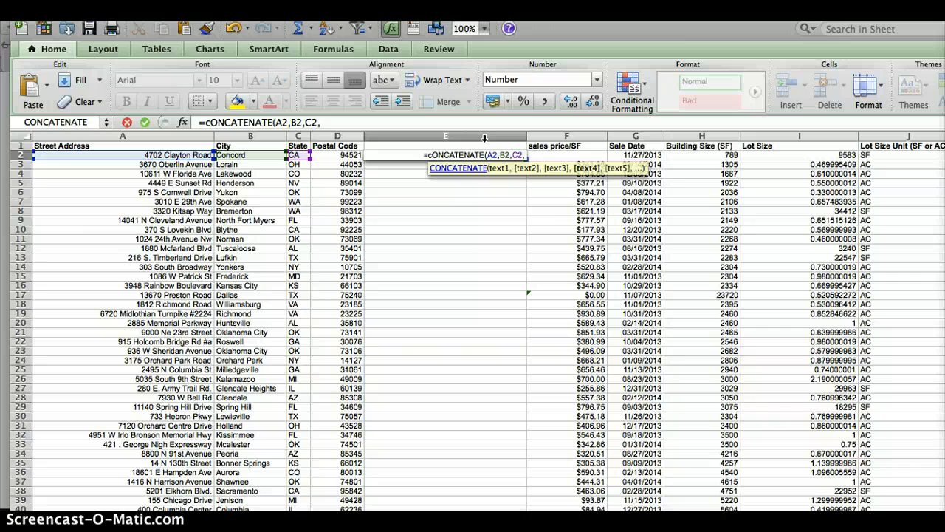
pyautogui.write('D2')
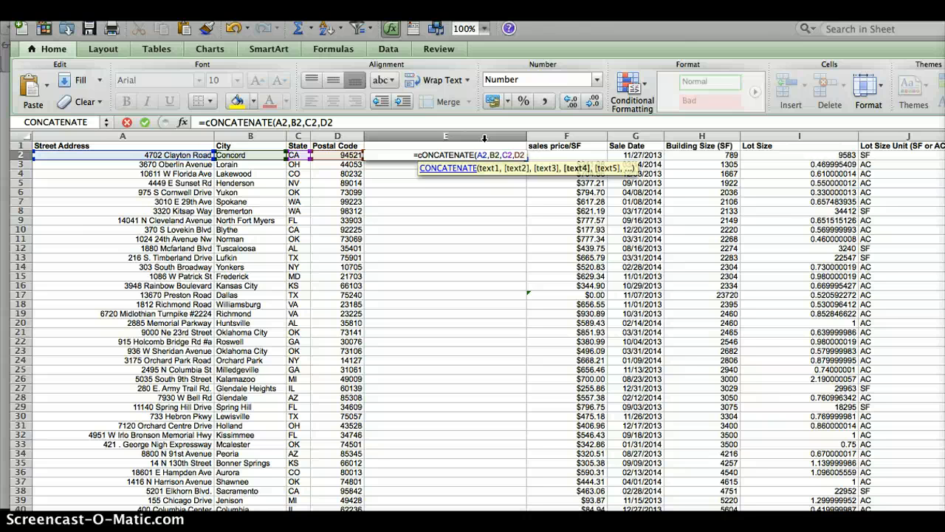
pyautogui.write(')')
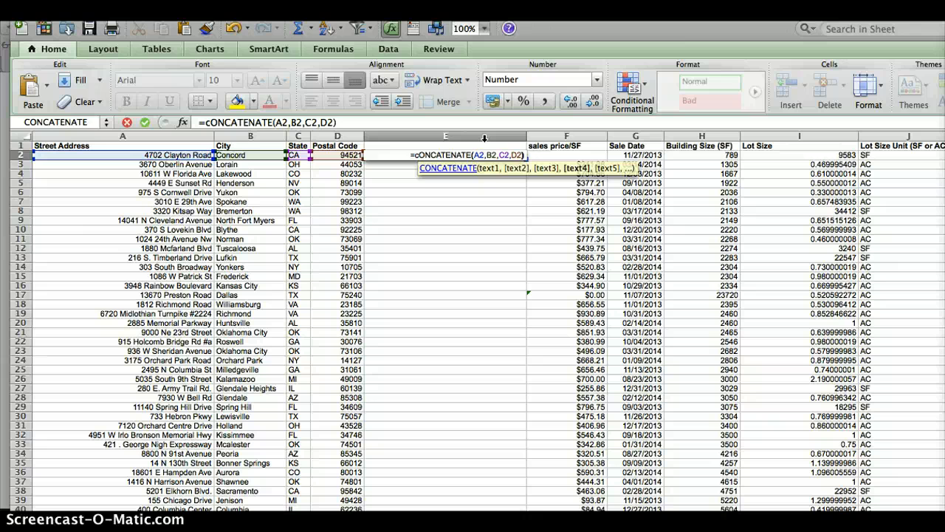
pyautogui.press('Return')
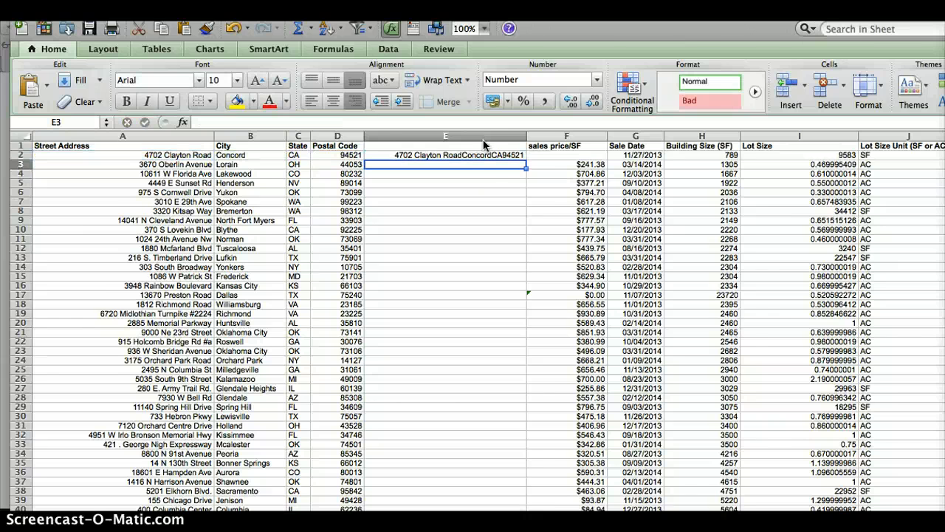
pyautogui.click(493, 164)
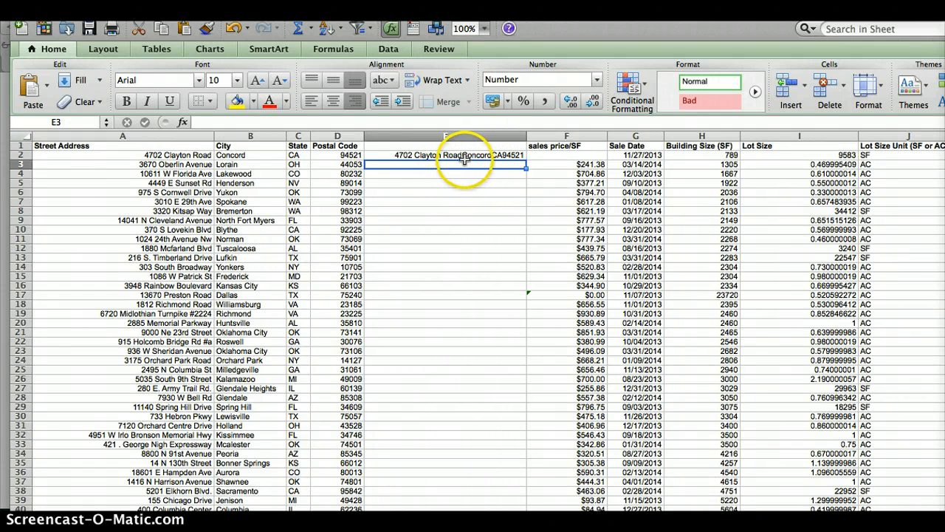
pyautogui.click(462, 156)
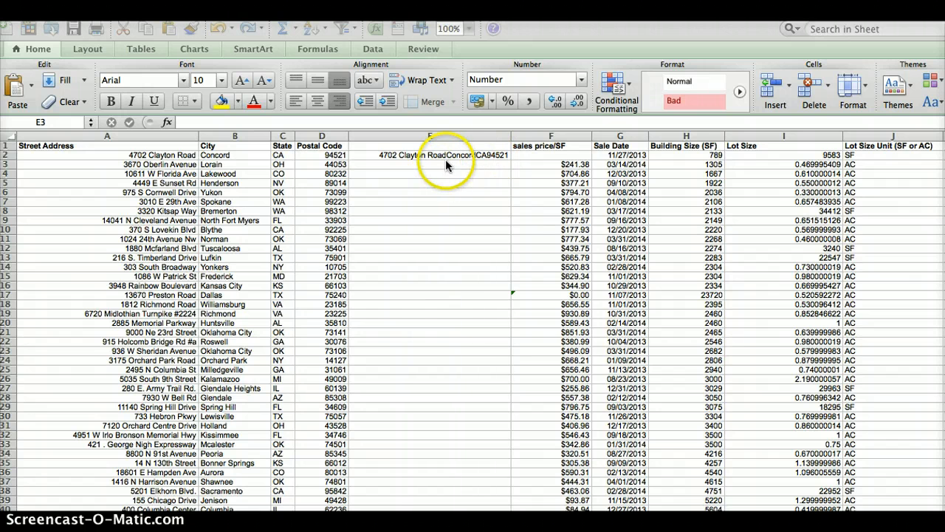
pyautogui.scroll(-3, 436, 378)
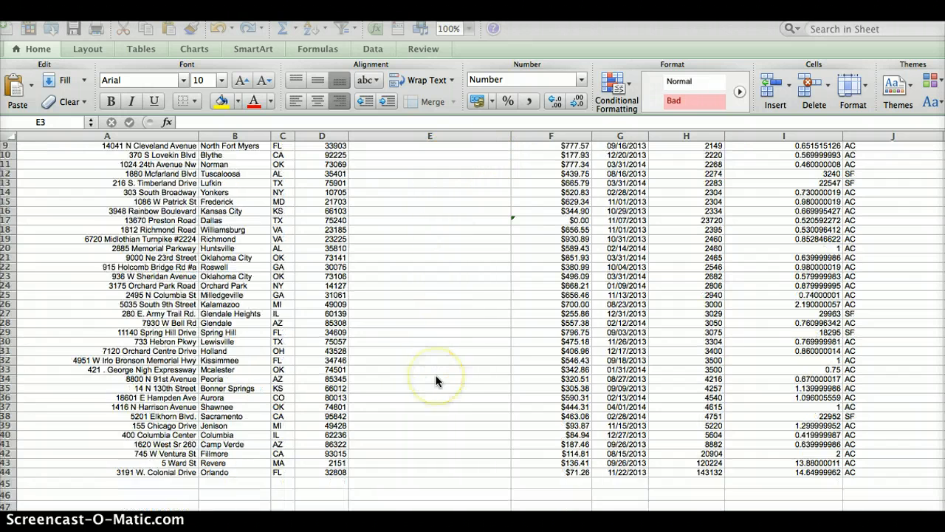
pyautogui.scroll(4, 435, 374)
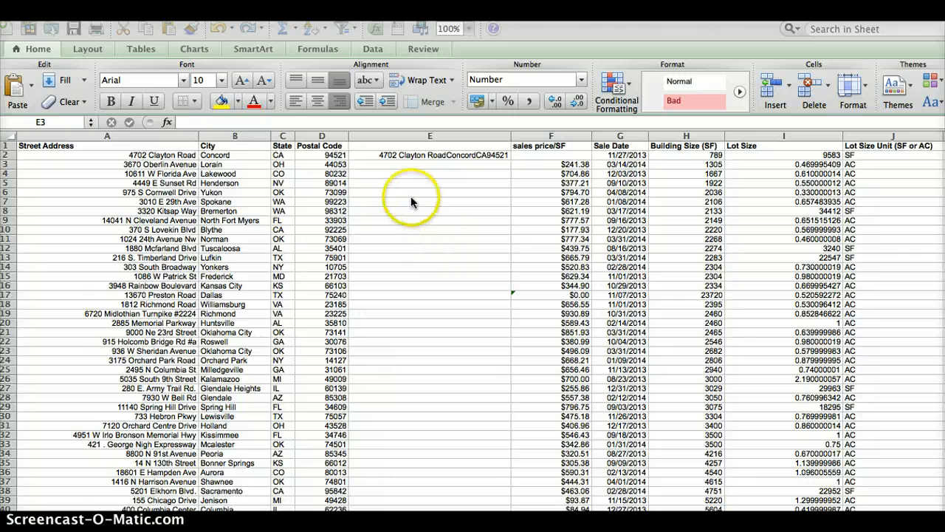
pyautogui.press('Up')
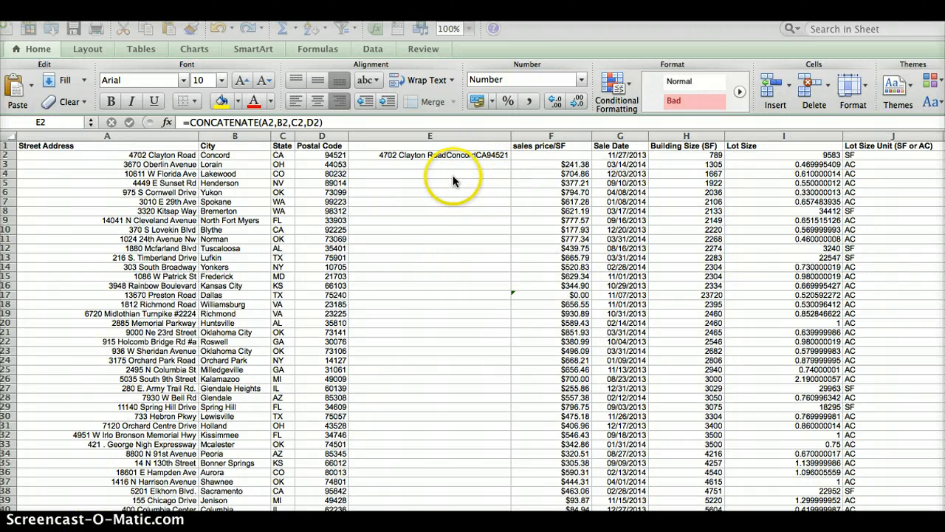
# Copy the E2 CONCATENATE formula down to E44 and scroll to check the combined addresses
pyautogui.click(476, 157)
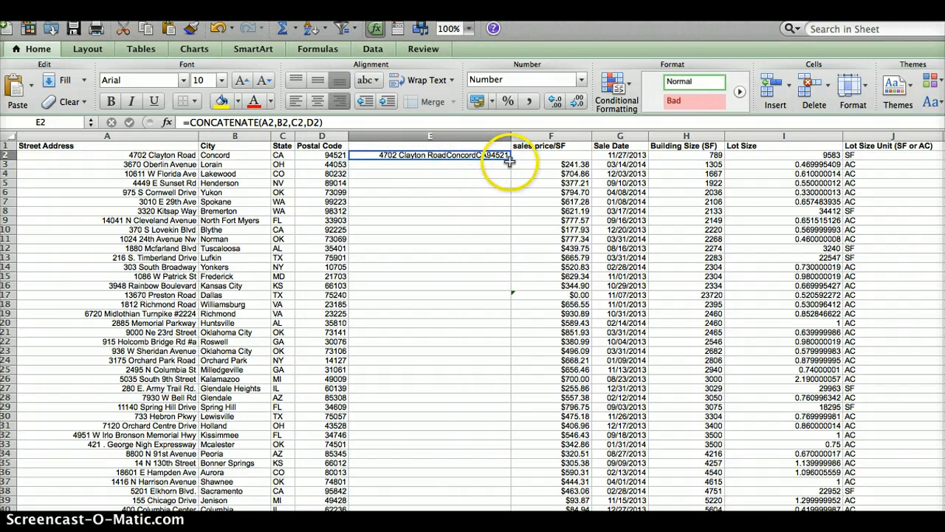
pyautogui.moveTo(510, 161); pyautogui.dragTo(481, 447)
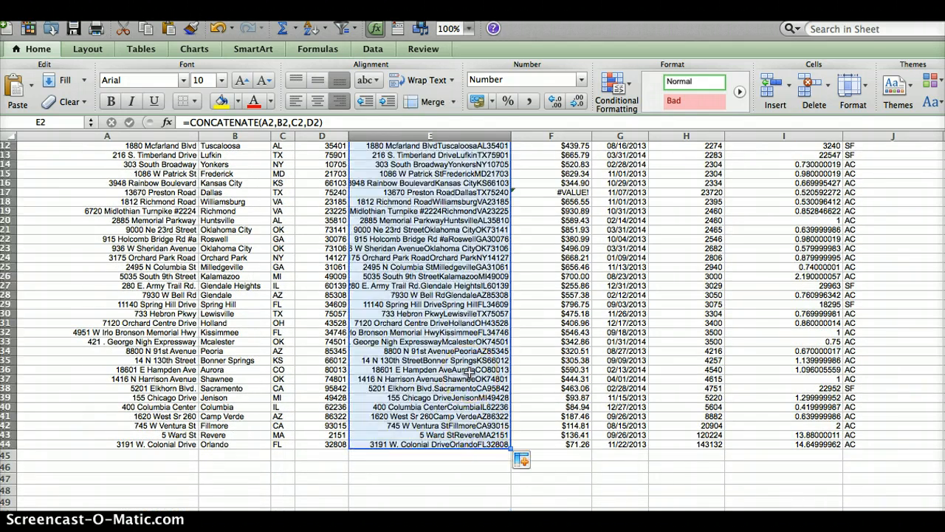
pyautogui.scroll(5, 469, 372)
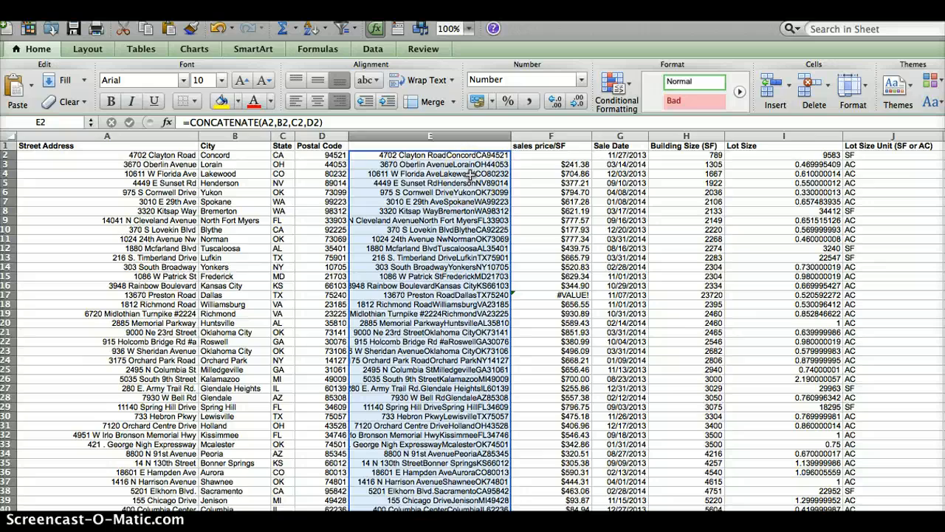
pyautogui.scroll(-5, 436, 243)
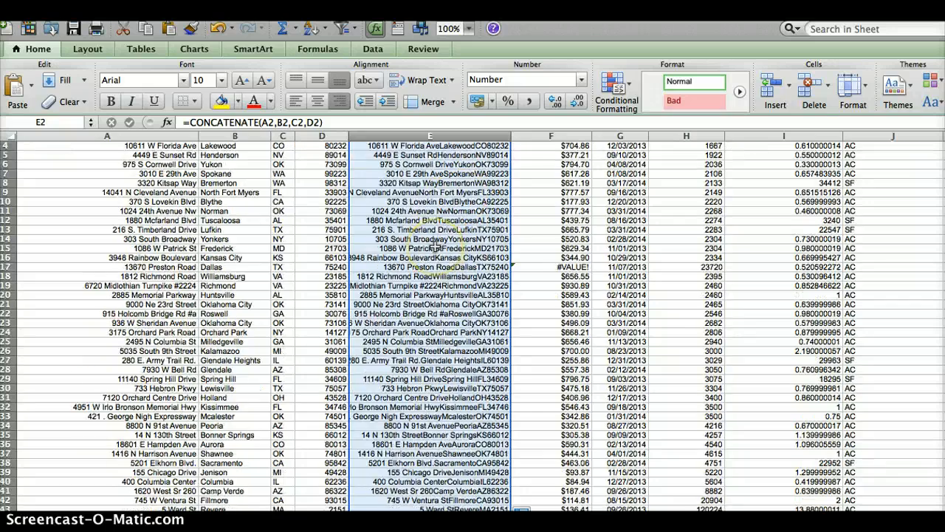
pyautogui.scroll(5, 436, 247)
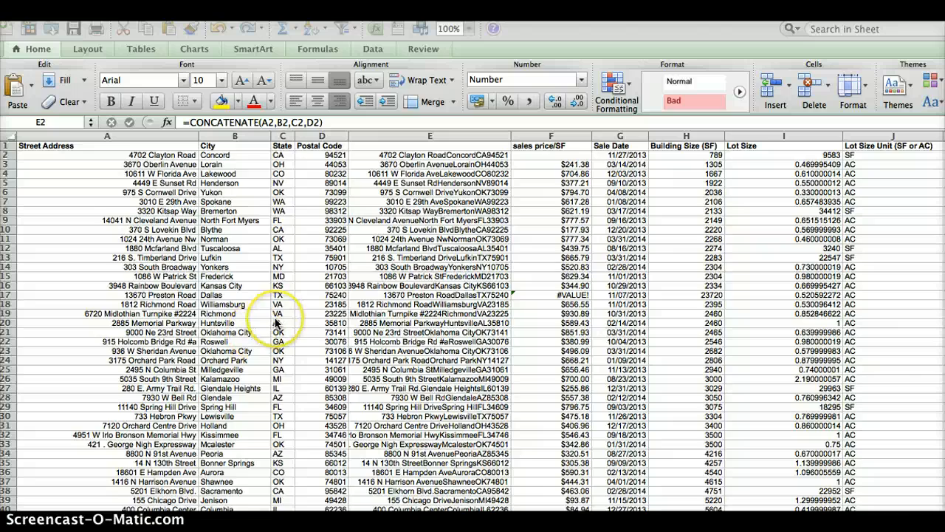
pyautogui.scroll(-4, 255, 345)
pyautogui.scroll(4, 277, 323)
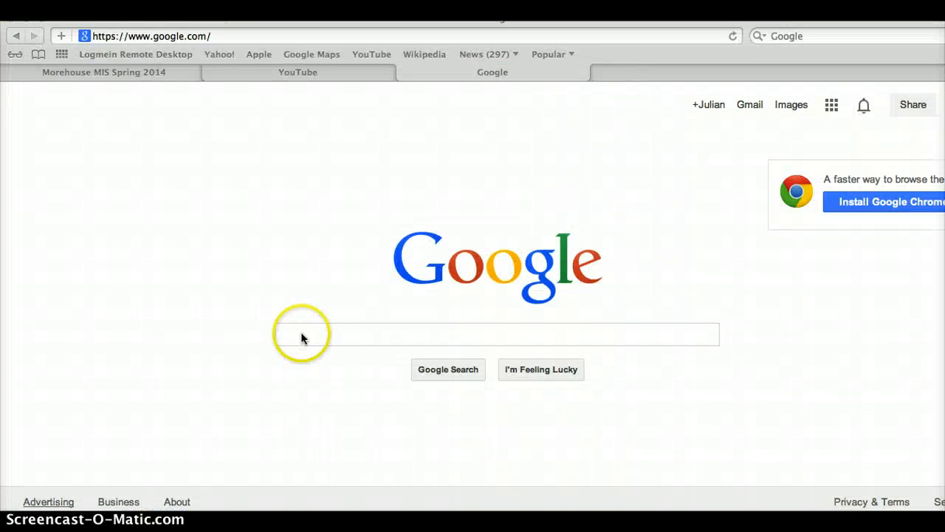
# Run a Google search in Safari for 'google drive'
pyautogui.click(301, 337)
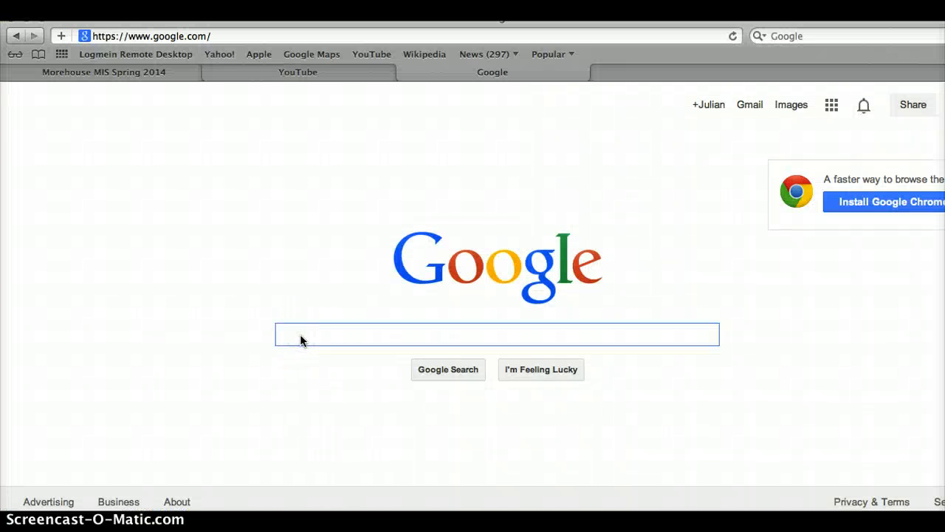
pyautogui.write('g')
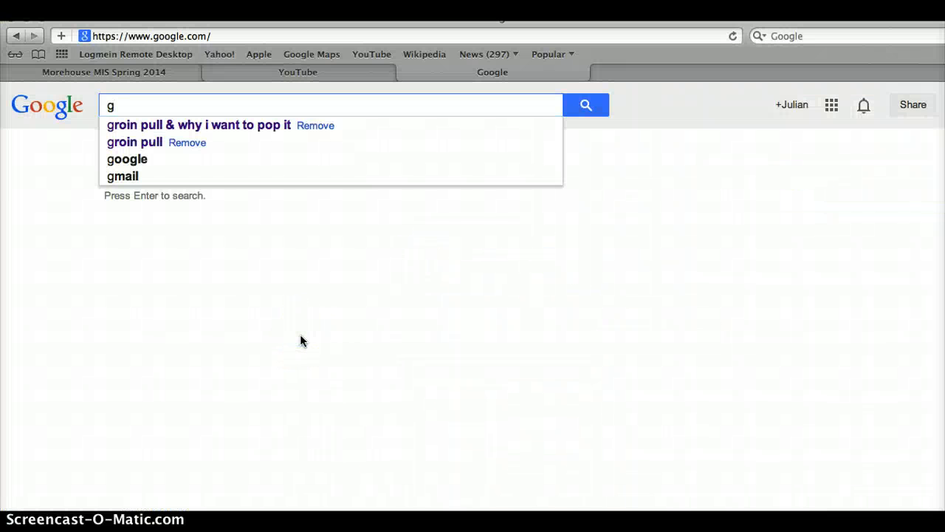
pyautogui.write('oogle dr')
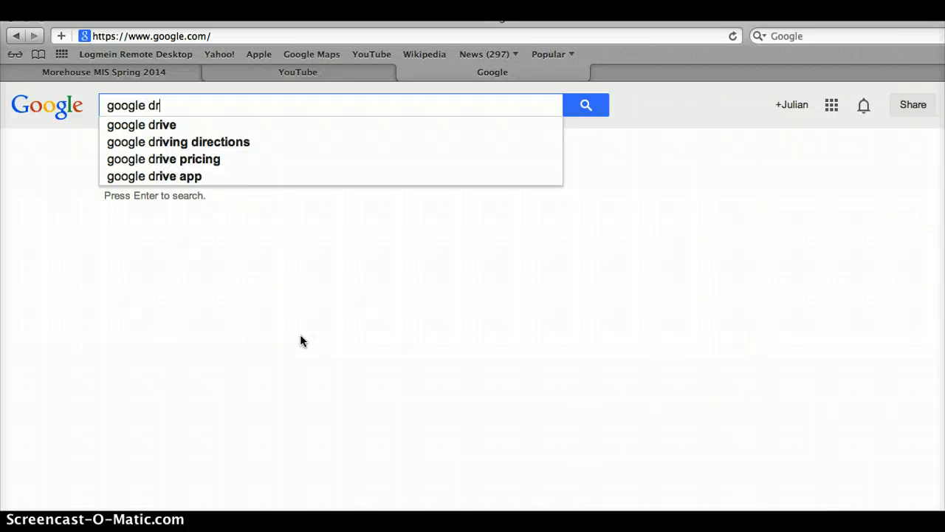
pyautogui.write('ive')
pyautogui.press('Return')
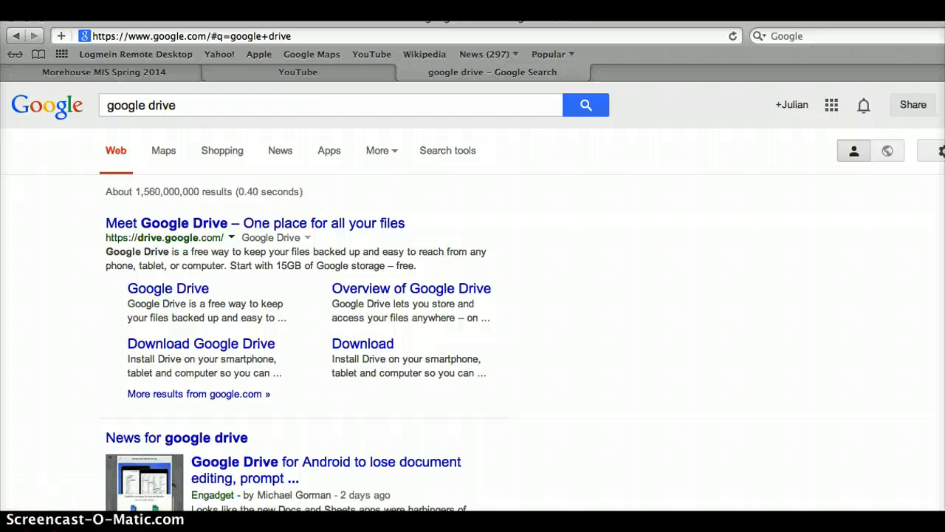
# Open Google Drive from the results and choose CREATE > Fusion Table (experimental)
pyautogui.click(183, 225)
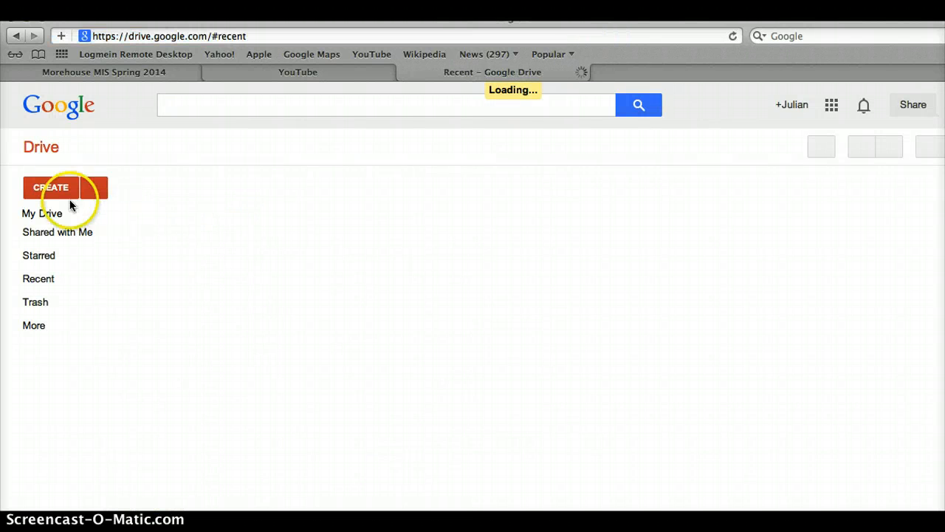
pyautogui.click(60, 183)
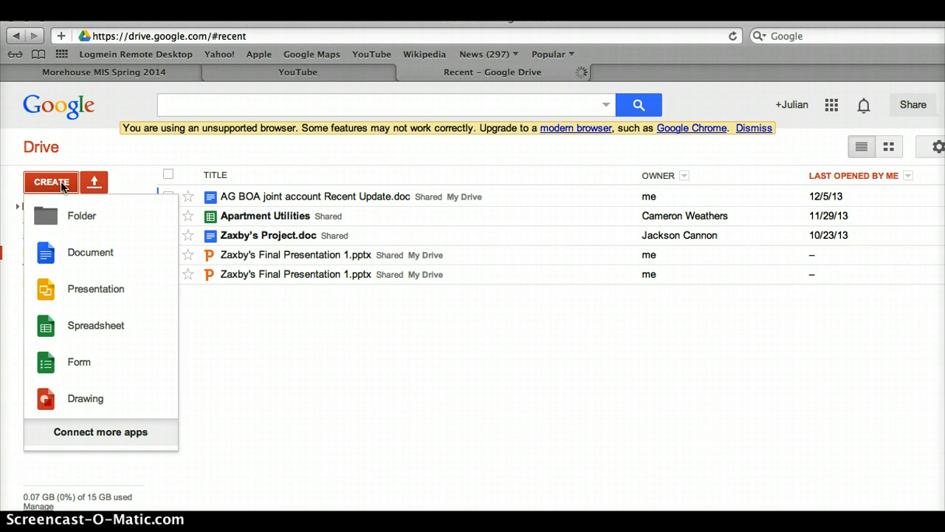
pyautogui.click(61, 186)
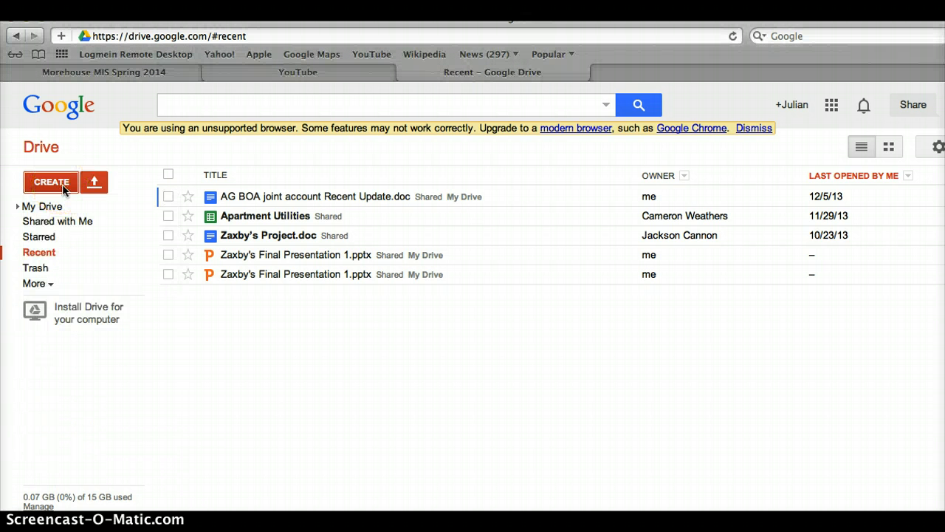
pyautogui.click(62, 186)
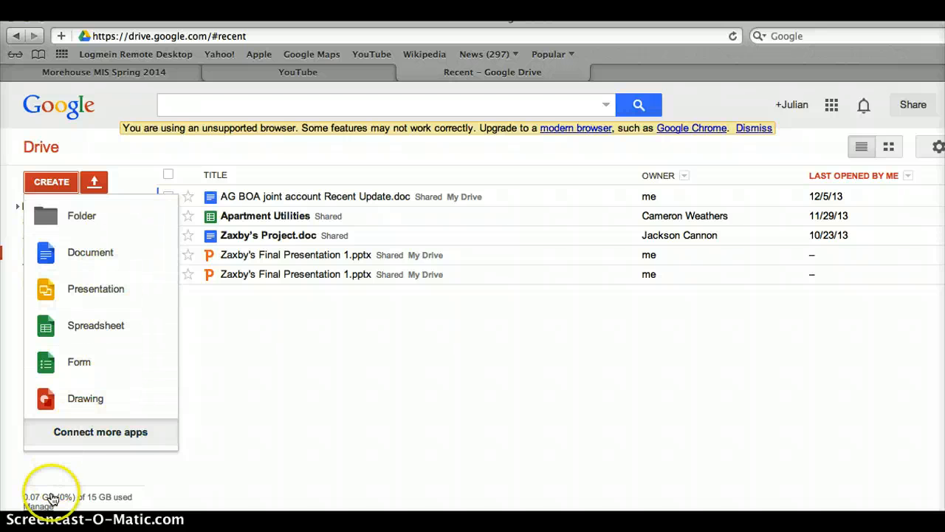
pyautogui.moveTo(47, 500)
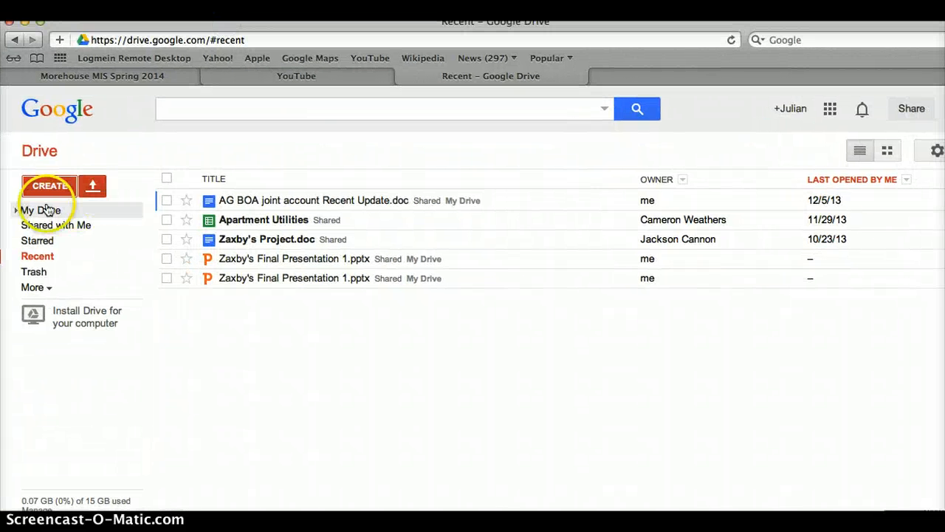
pyautogui.click(51, 186)
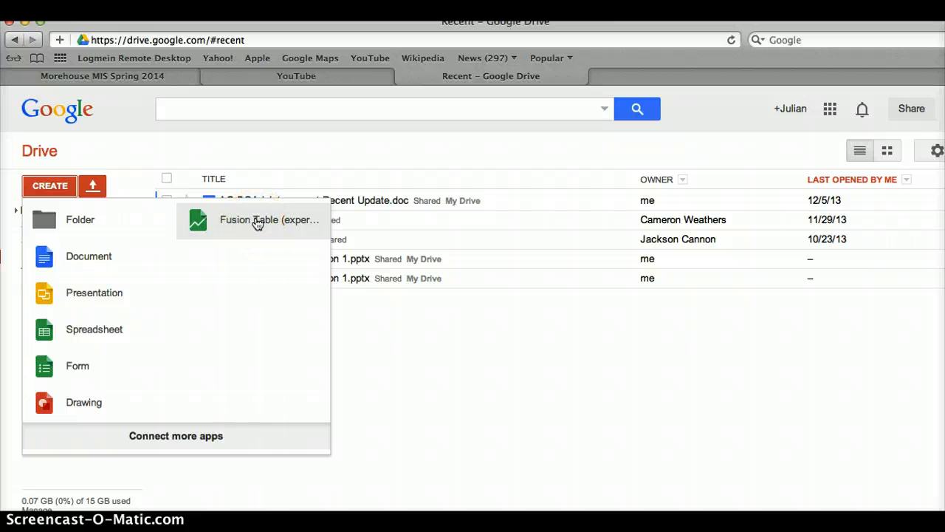
pyautogui.click(229, 231)
pyautogui.click(233, 229)
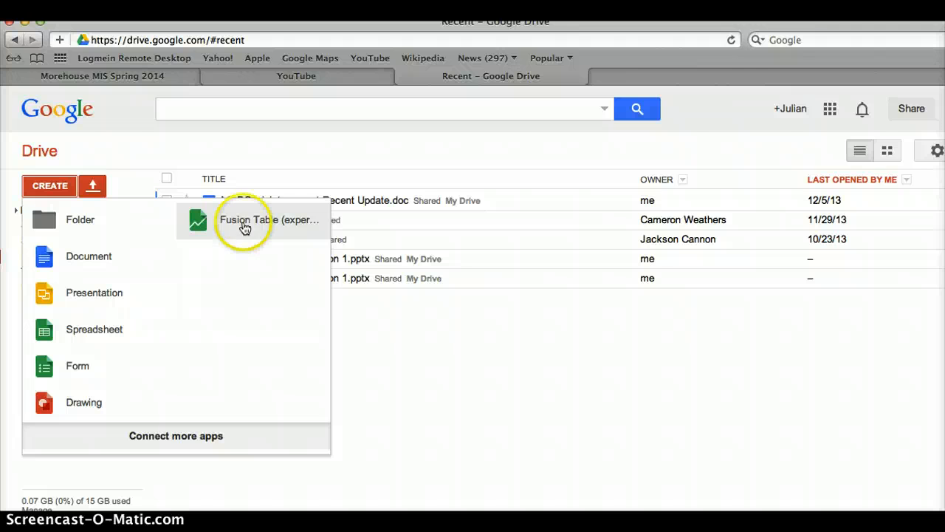
pyautogui.click(201, 223)
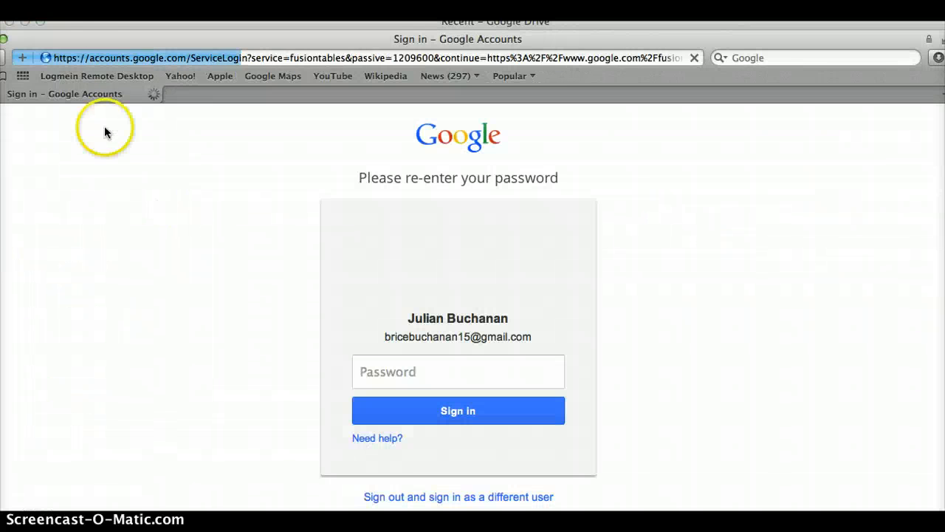
# Move the browser window to the top-left and scroll through the imported ExtraCredtData table
pyautogui.click(89, 46)
pyautogui.moveTo(88, 41); pyautogui.dragTo(105, 28)
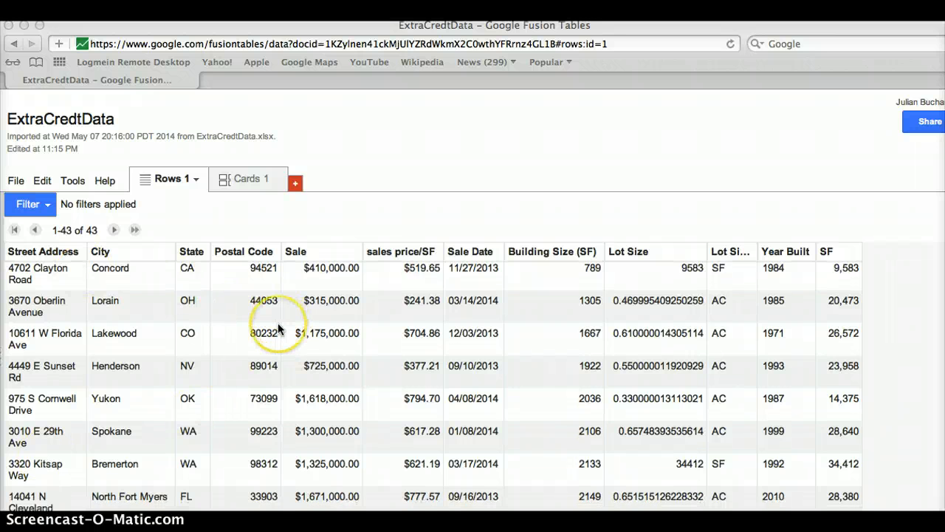
pyautogui.scroll(-10, 275, 347)
pyautogui.scroll(10, 279, 328)
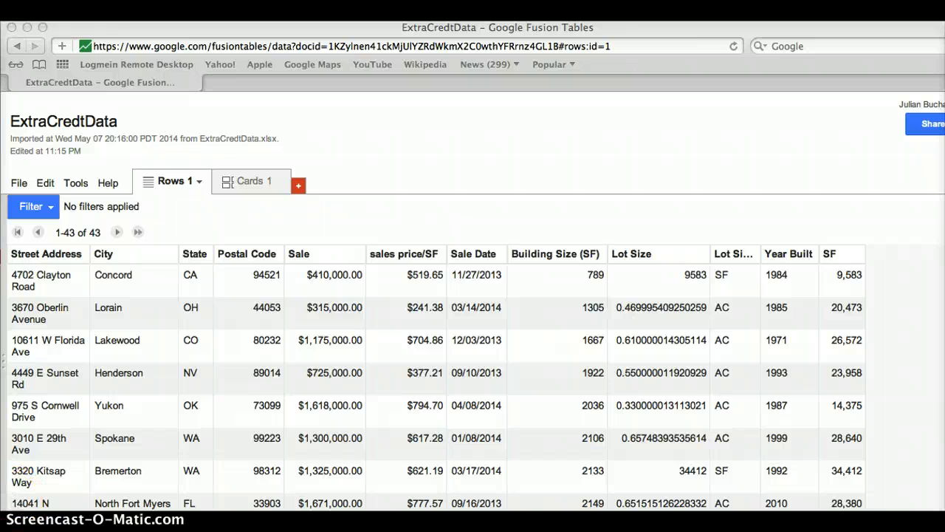
# Open the Street Address column's Change dialog, view its type options, then close it unchanged
pyautogui.click(77, 257)
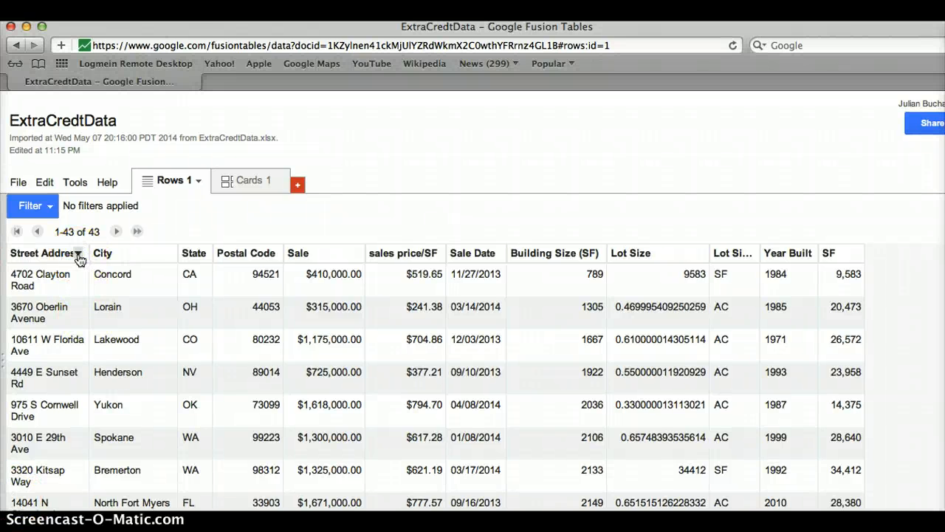
pyautogui.click(77, 254)
pyautogui.click(65, 271)
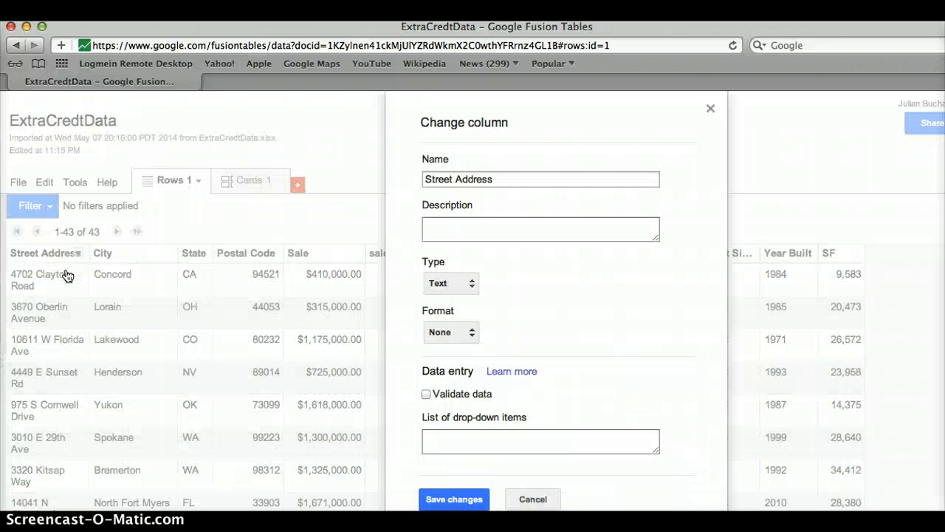
pyautogui.click(463, 286)
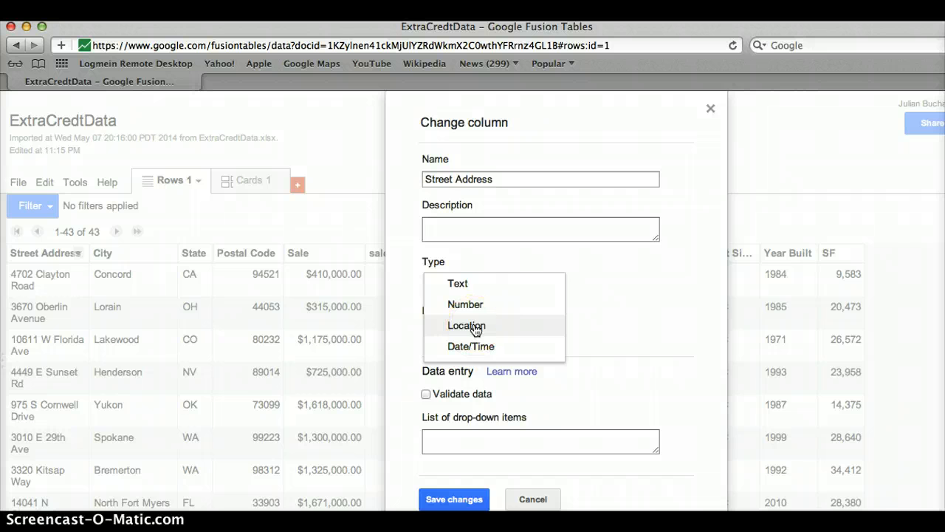
pyautogui.click(710, 108)
pyautogui.click(710, 109)
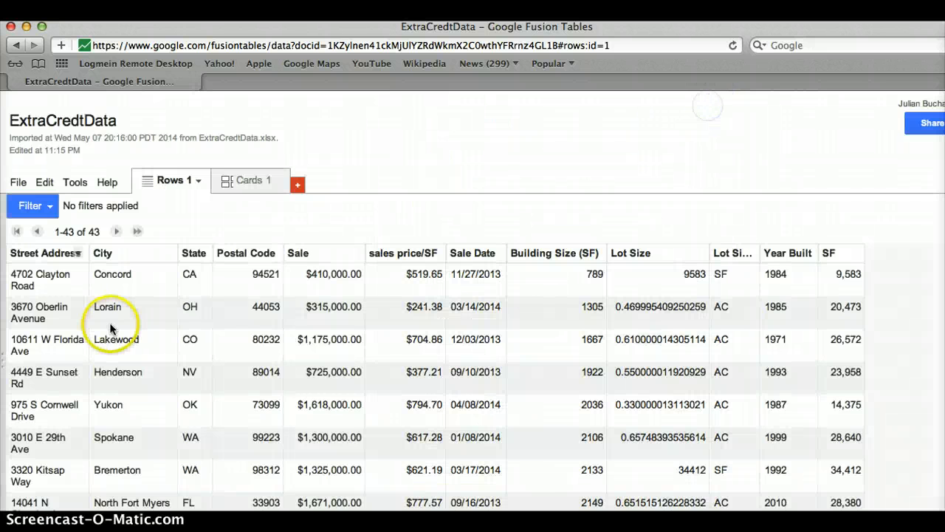
# Reopen the Street Address column settings and set its type to Location
pyautogui.click(78, 254)
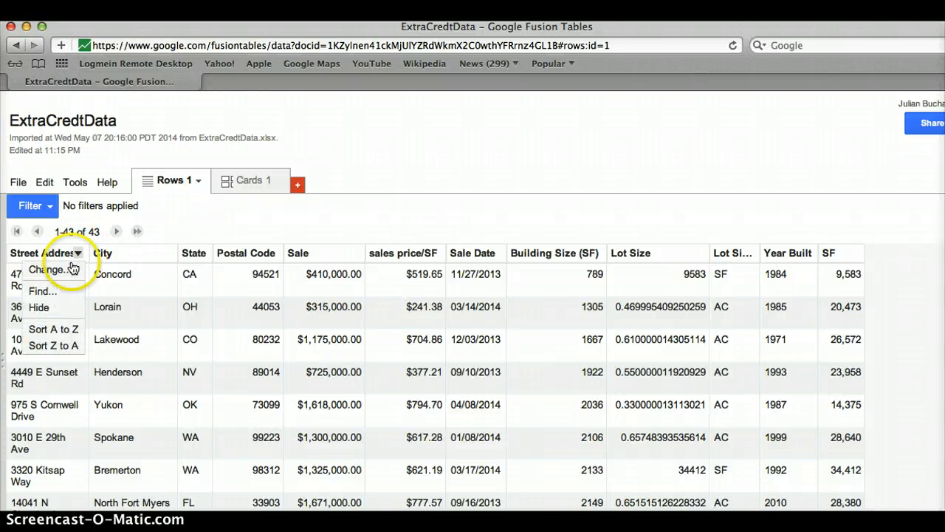
pyautogui.click(64, 272)
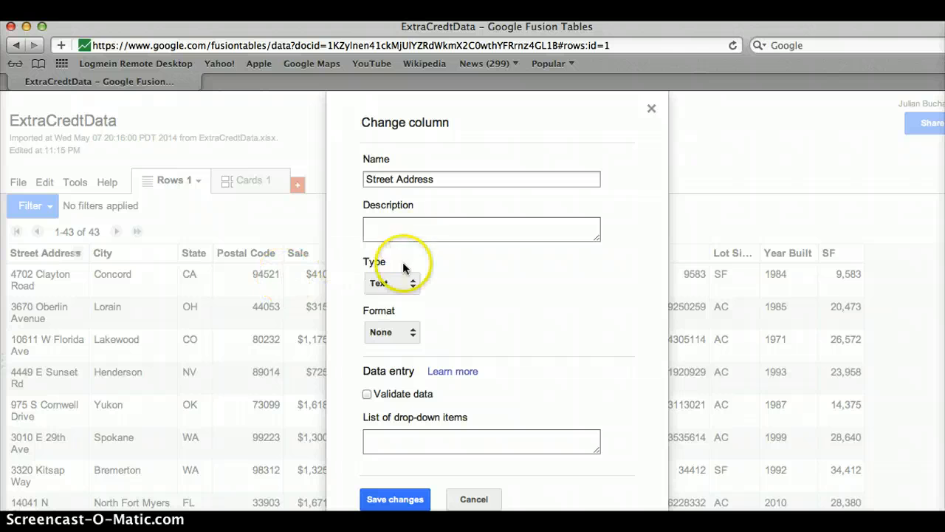
pyautogui.click(398, 284)
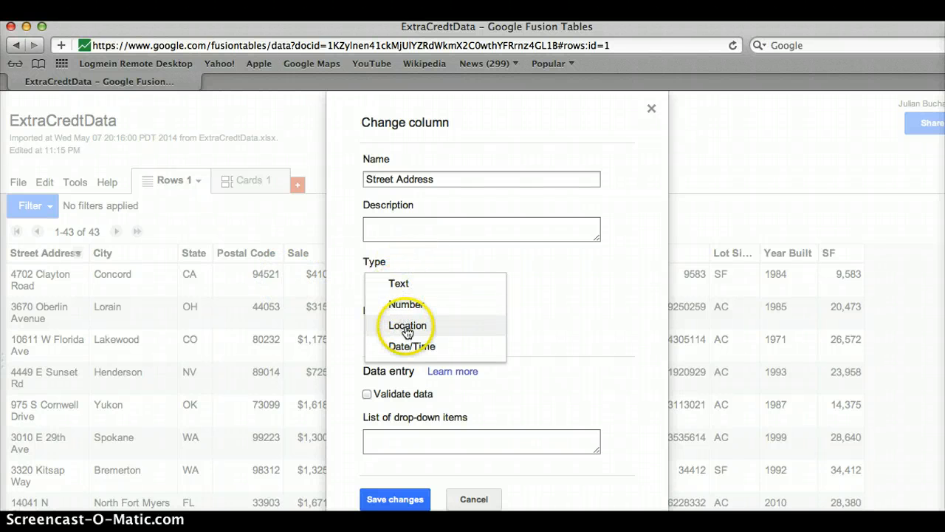
pyautogui.click(407, 326)
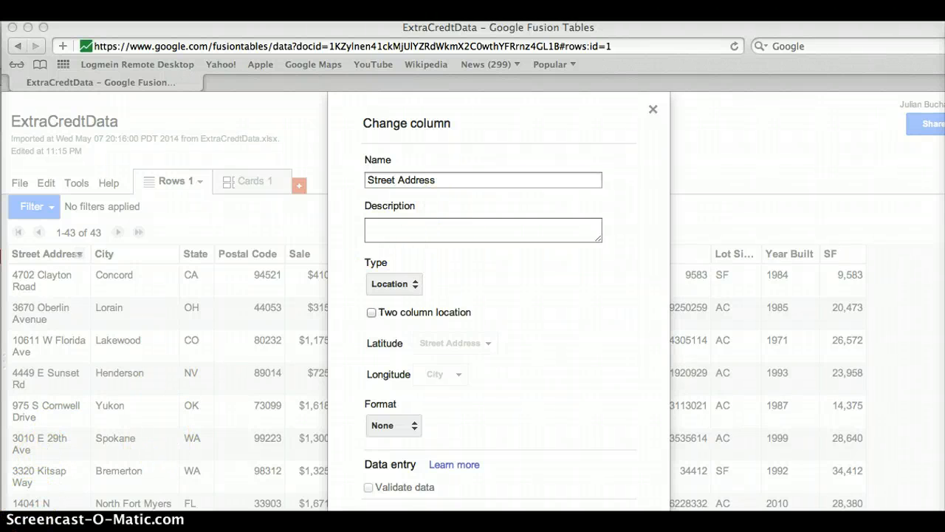
pyautogui.scroll(-3, 488, 296)
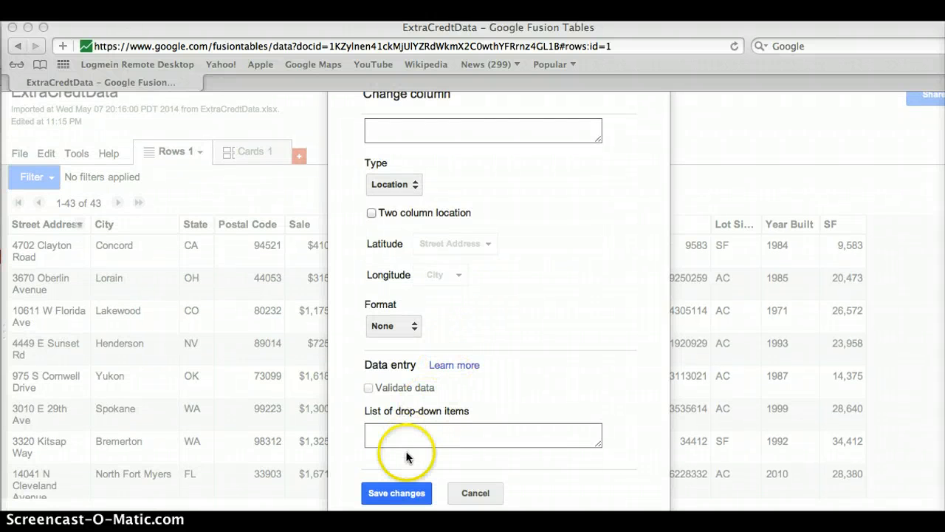
pyautogui.click(401, 490)
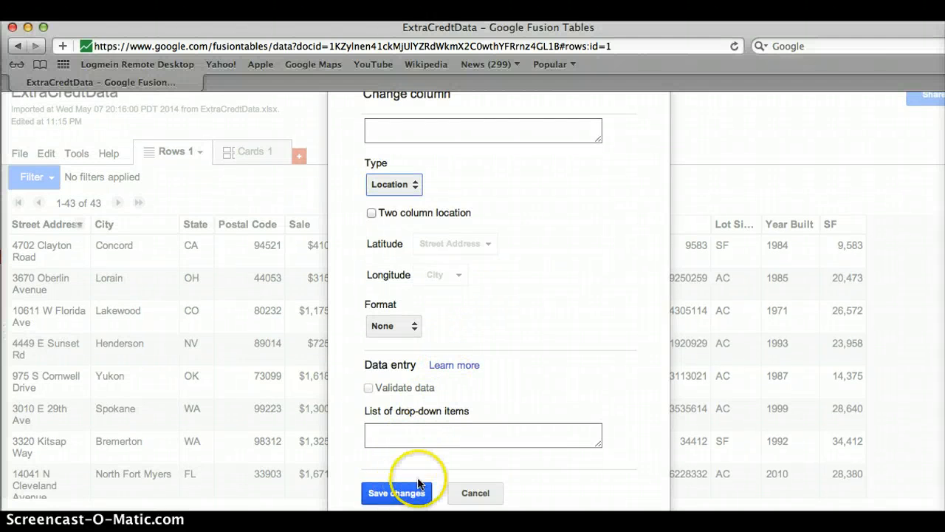
# Save Street Address as Location, then geocode it via File > Geocode... and Begin geocoding
pyautogui.click(399, 491)
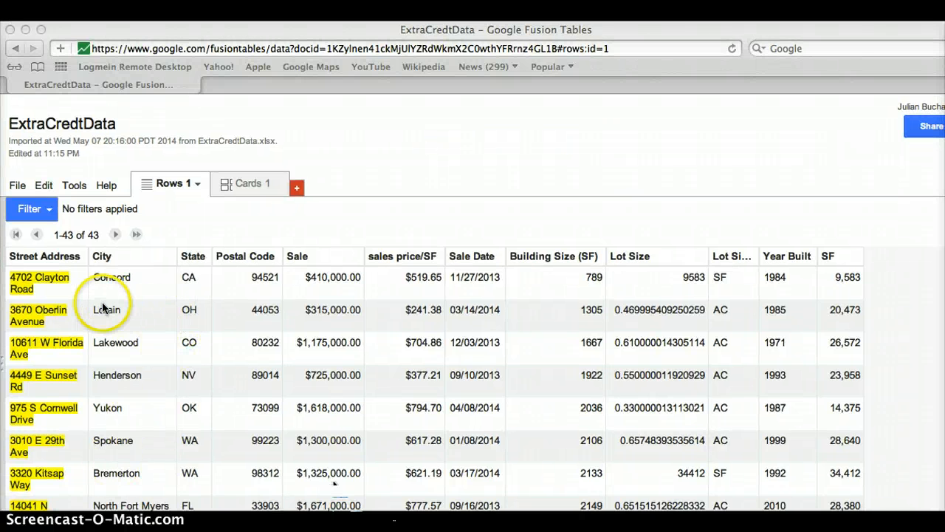
pyautogui.click(21, 189)
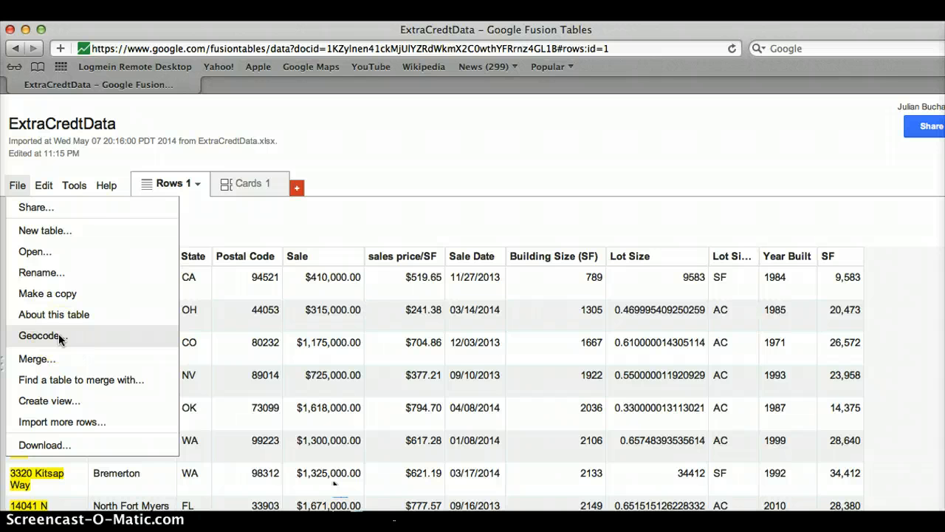
pyautogui.click(59, 335)
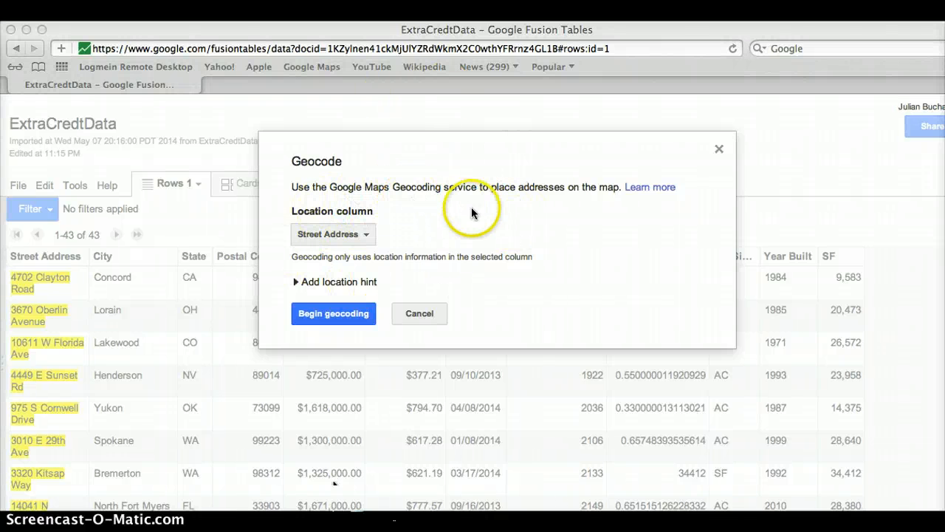
pyautogui.click(350, 318)
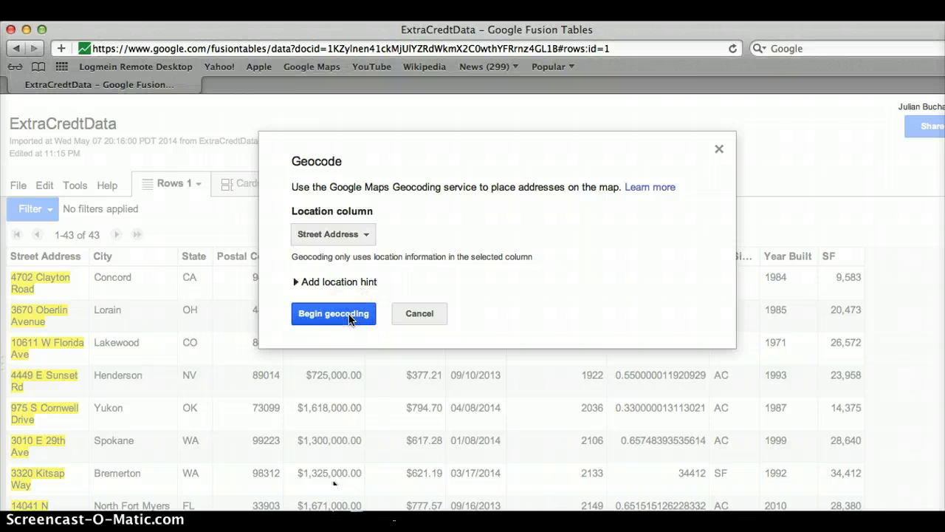
pyautogui.click(350, 319)
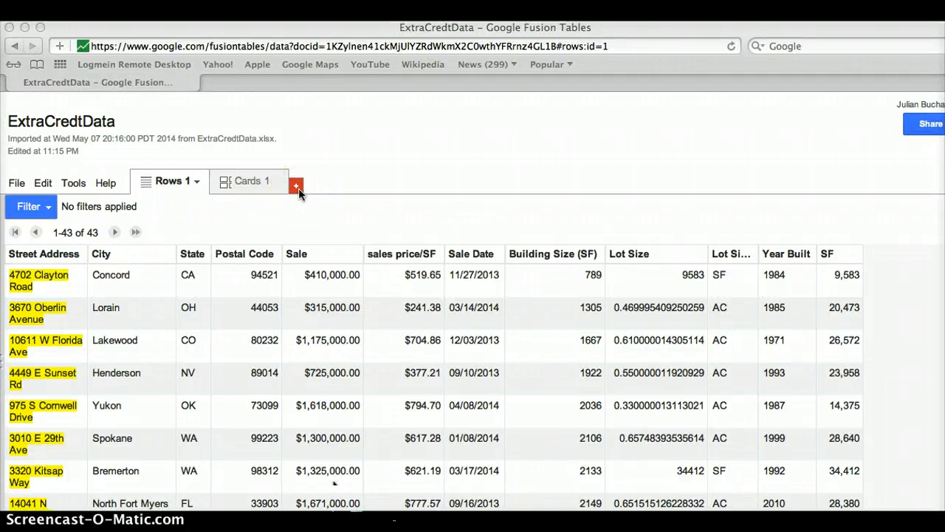
# Add a Map 1 view plotting the geocoded Street Address homes as red pins
pyautogui.click(297, 186)
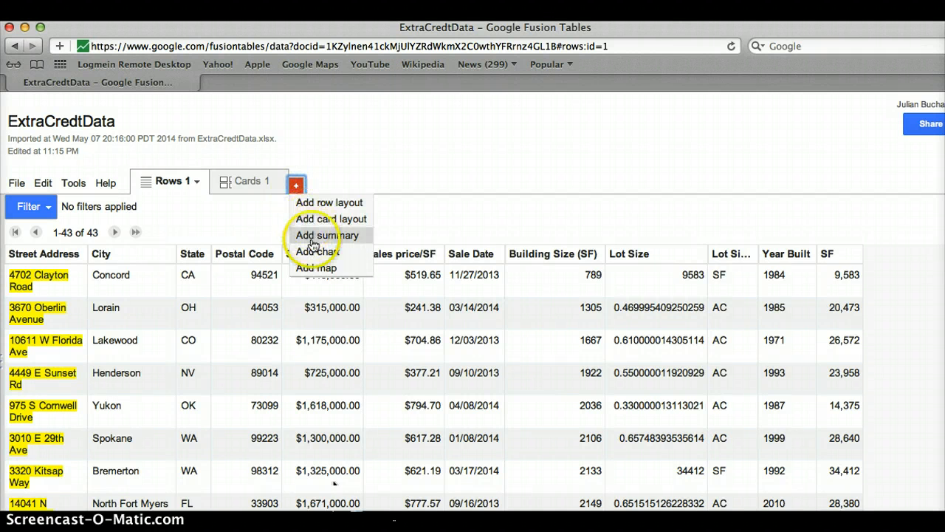
pyautogui.click(319, 270)
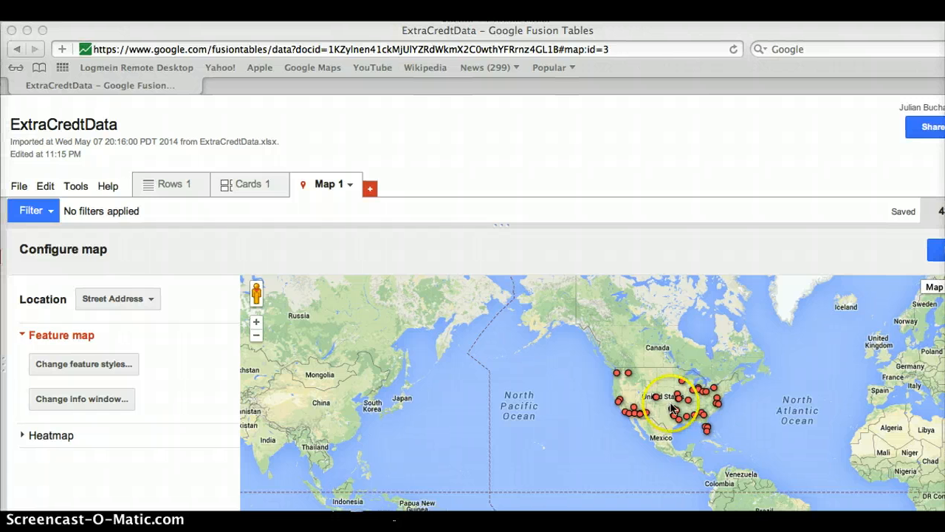
# Show one sale's info window on the map, then open its Change feature styles settings
pyautogui.click(667, 400)
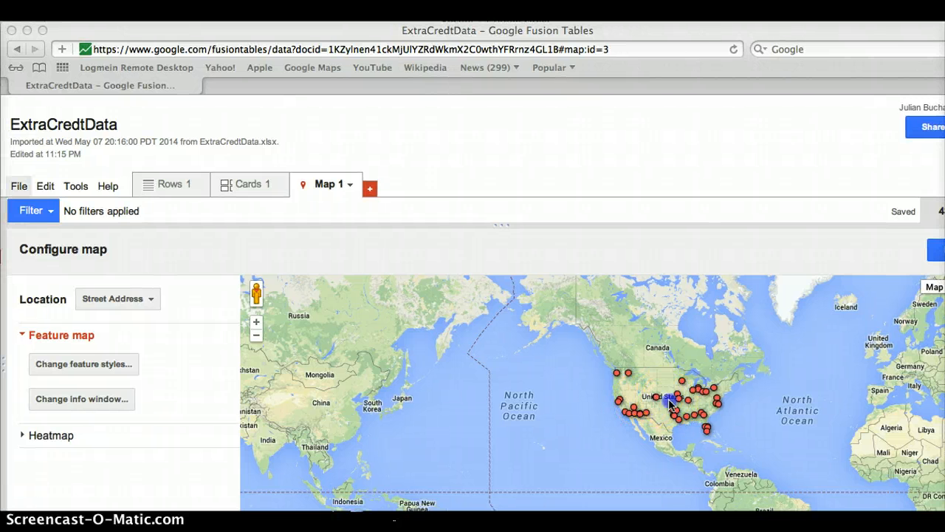
pyautogui.click(678, 412)
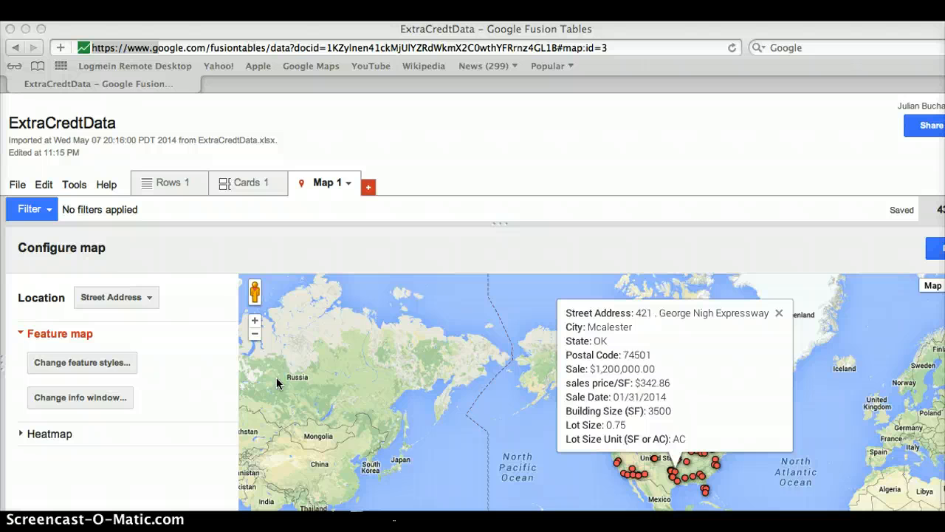
pyautogui.click(124, 364)
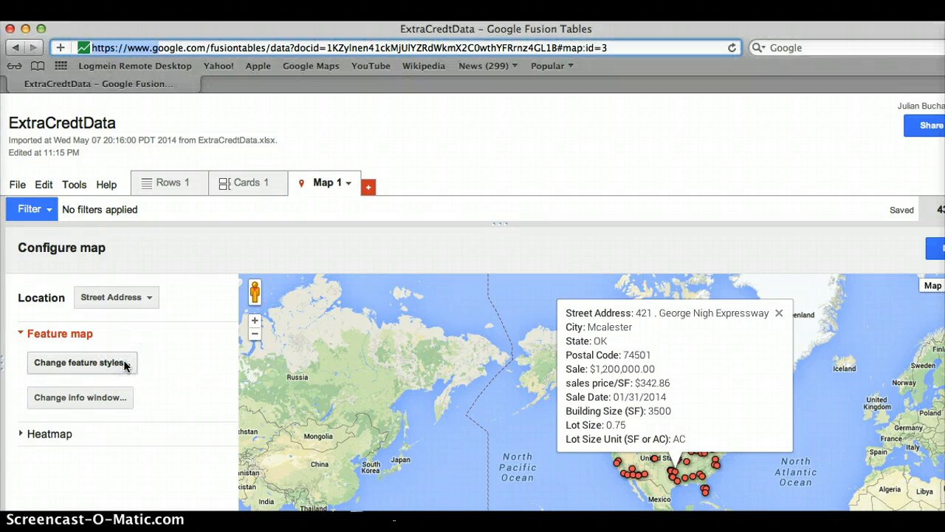
pyautogui.click(124, 364)
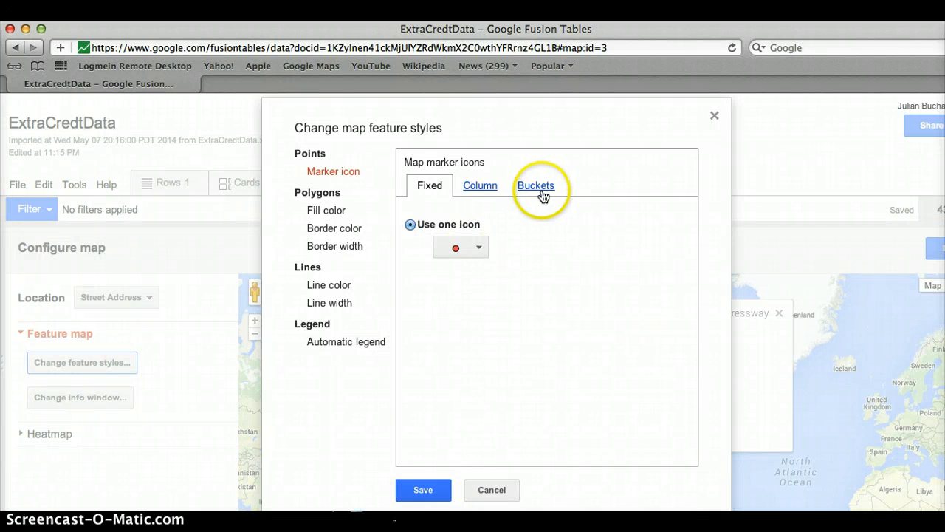
# Divide markers into 4 Postal Code buckets (0–100 ranges), save, and close the sale popup
pyautogui.click(543, 190)
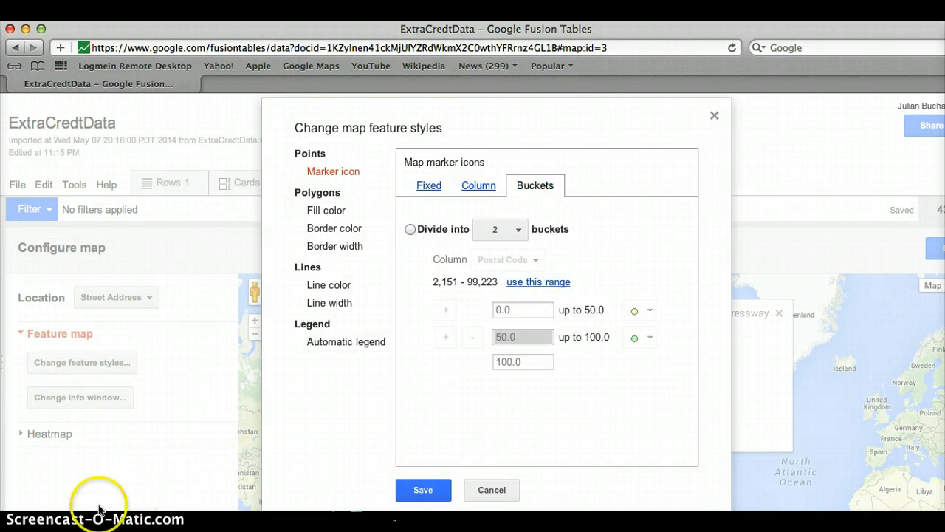
pyautogui.click(517, 234)
pyautogui.click(518, 232)
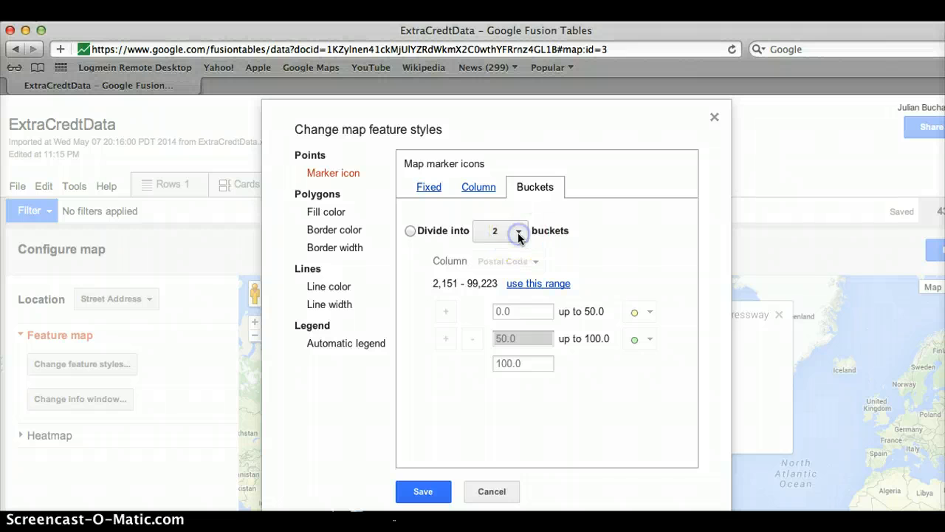
pyautogui.click(519, 235)
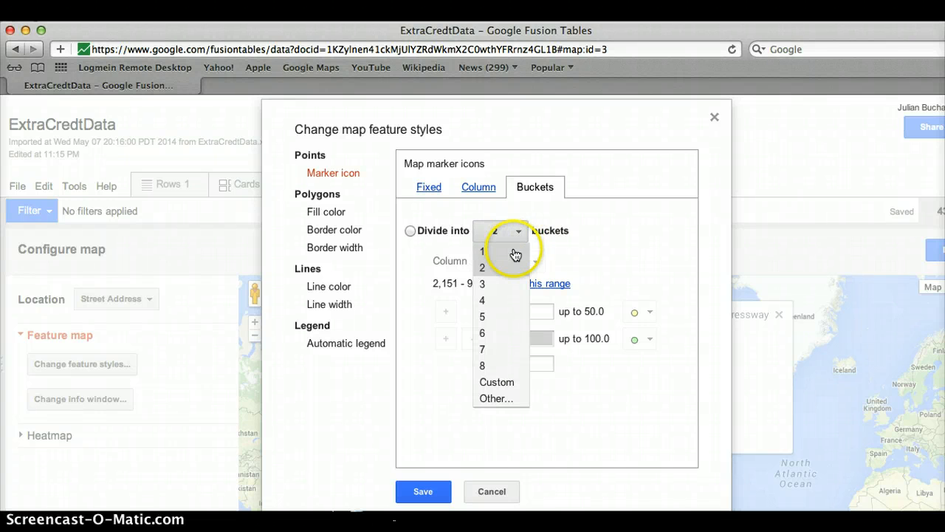
pyautogui.click(485, 300)
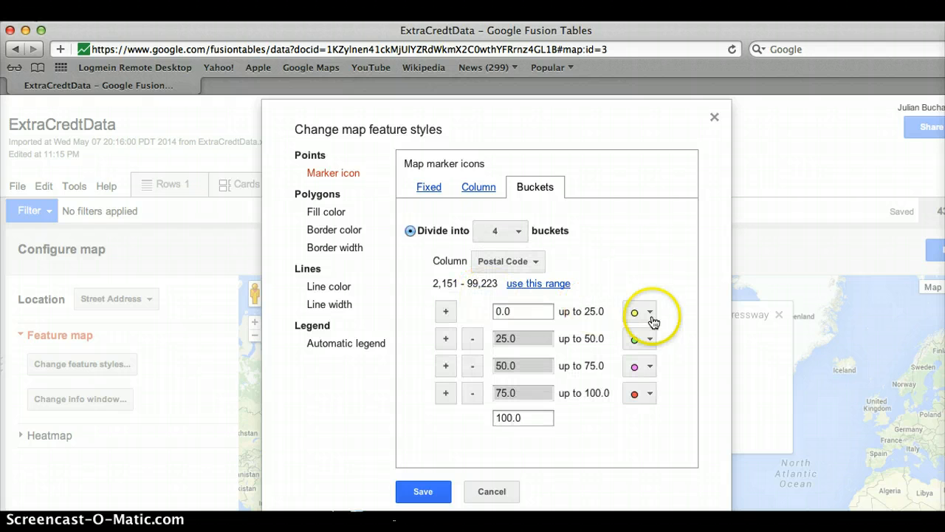
pyautogui.click(436, 494)
pyautogui.click(506, 416)
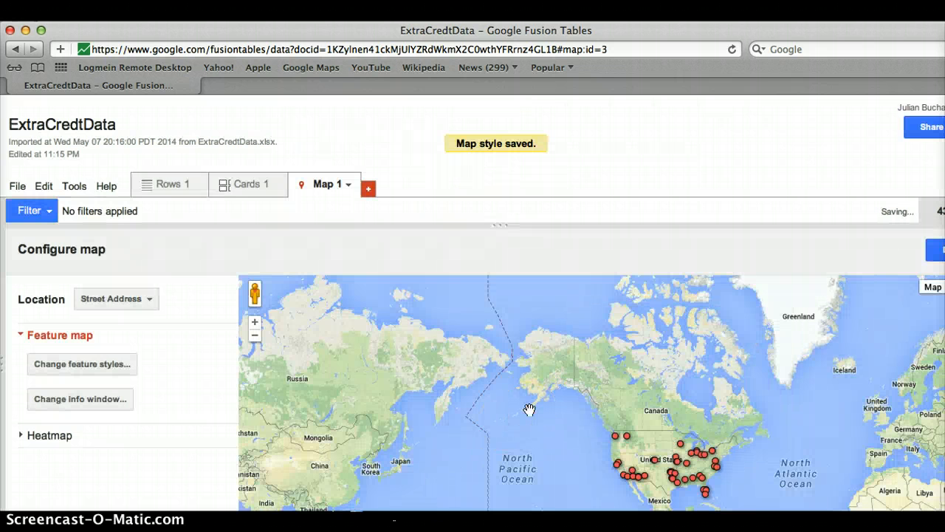
pyautogui.click(453, 416)
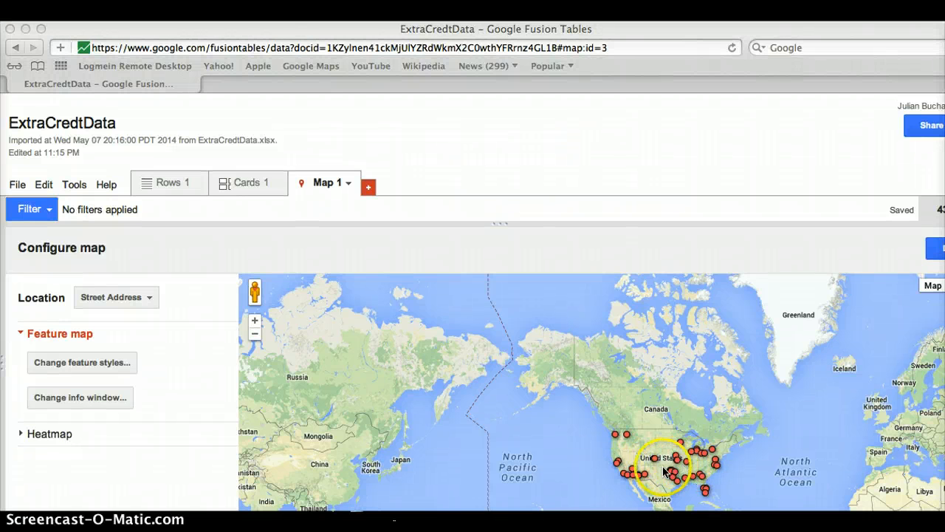
# Assign large_red, large_green, large_purple and large_blue pins to the four Postal Code buckets
pyautogui.click(113, 363)
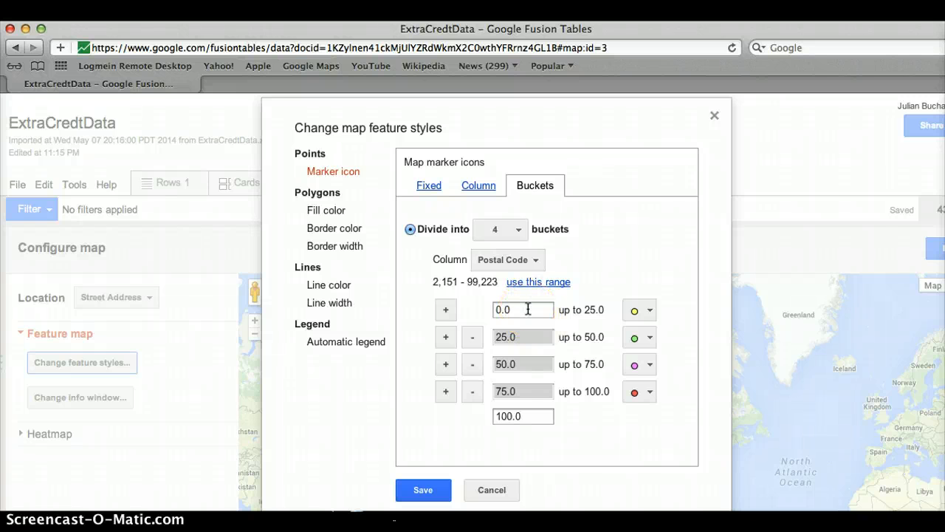
pyautogui.click(645, 311)
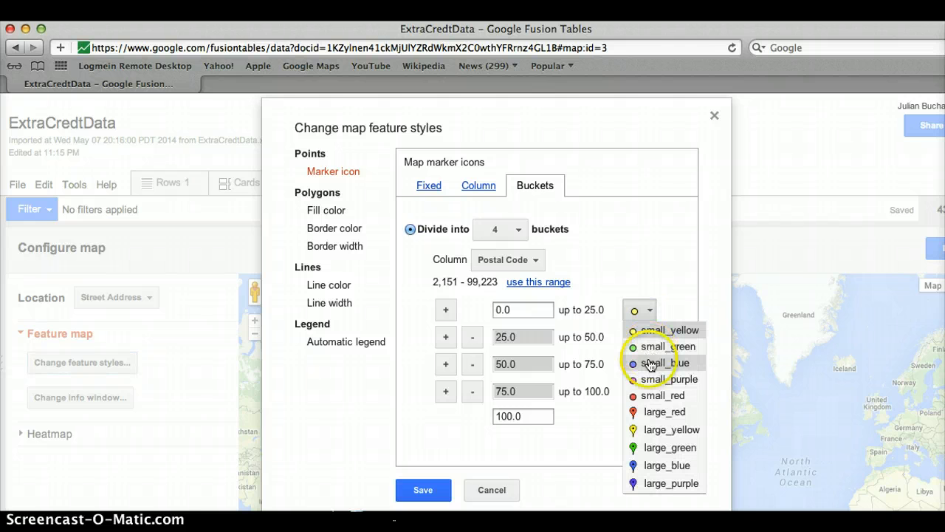
pyautogui.click(665, 411)
pyautogui.click(652, 339)
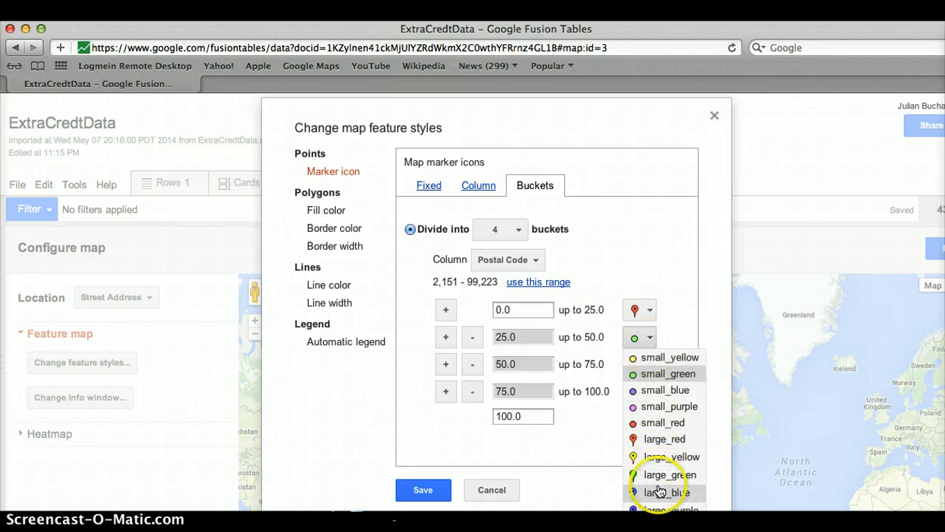
pyautogui.click(666, 475)
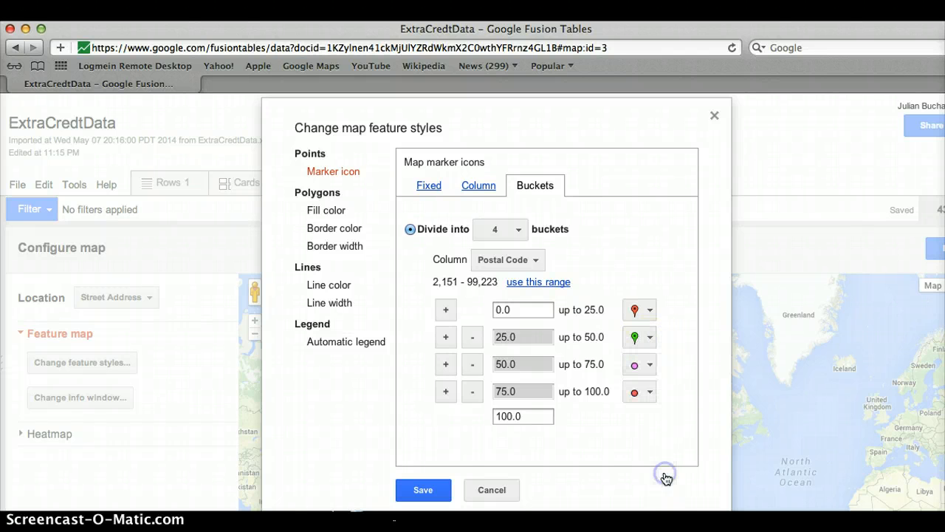
pyautogui.click(650, 367)
pyautogui.click(656, 341)
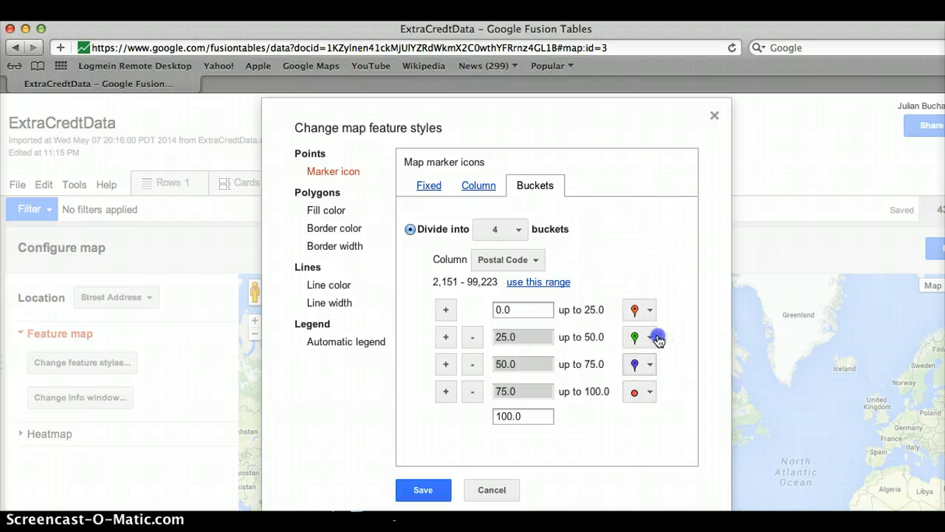
pyautogui.click(651, 372)
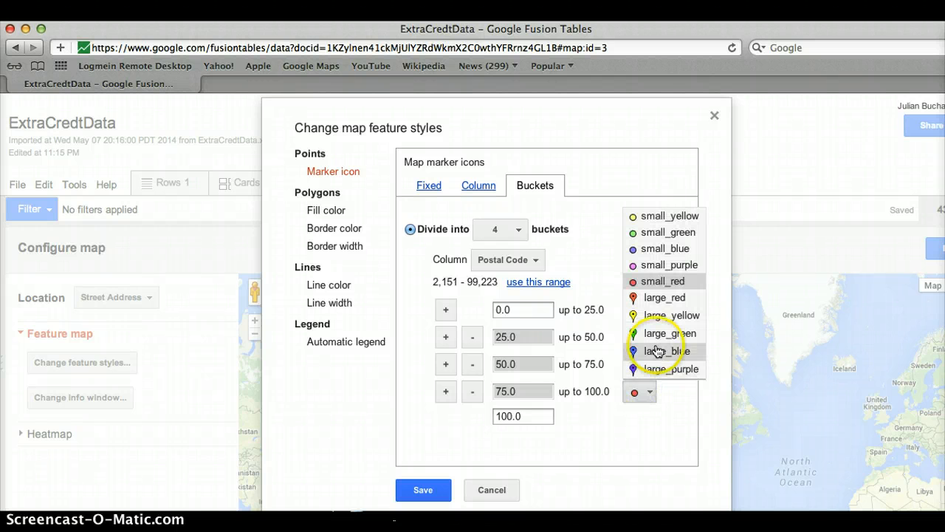
pyautogui.click(657, 351)
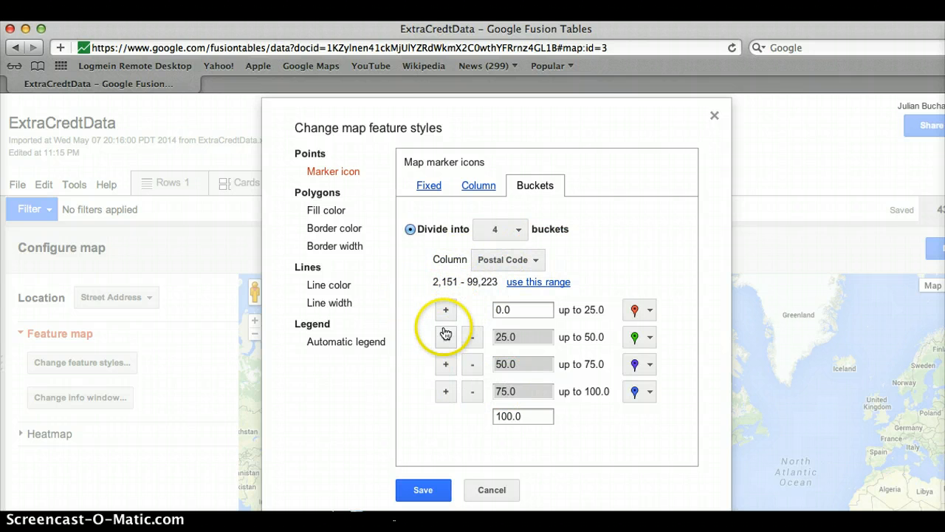
# Stretch the buckets to the full Postal Code range and save the coloured marker style
pyautogui.click(535, 284)
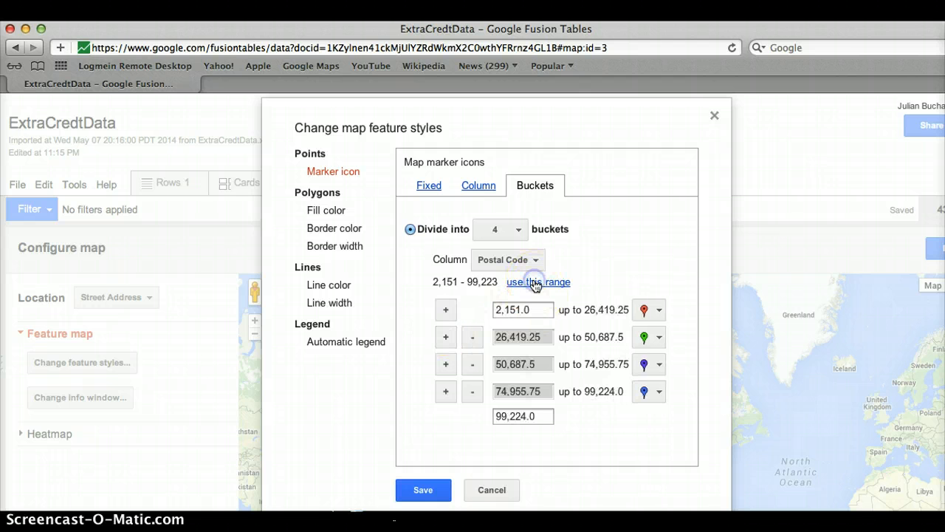
pyautogui.click(424, 490)
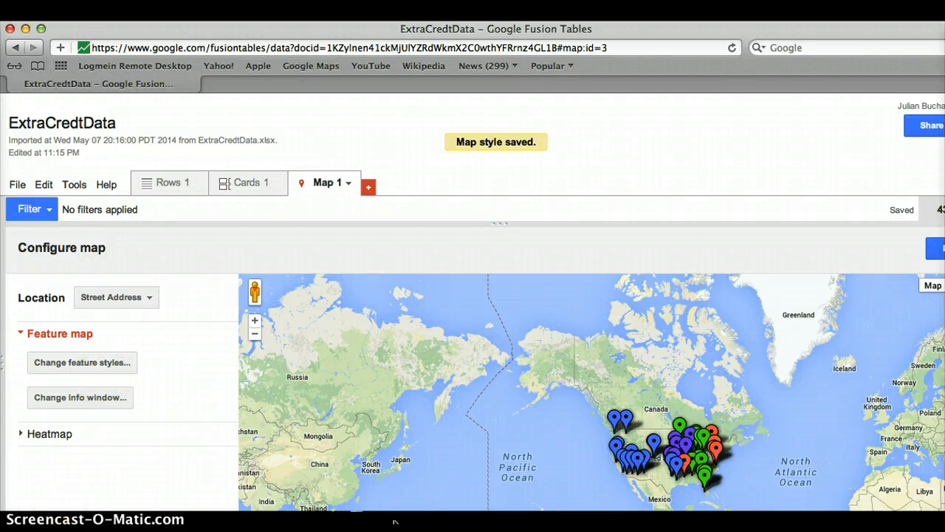
pyautogui.click(118, 369)
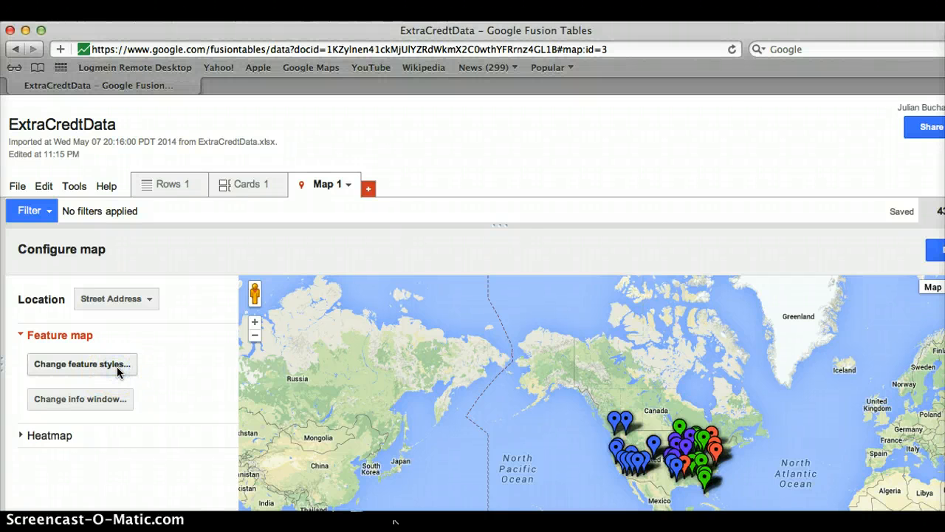
pyautogui.click(116, 373)
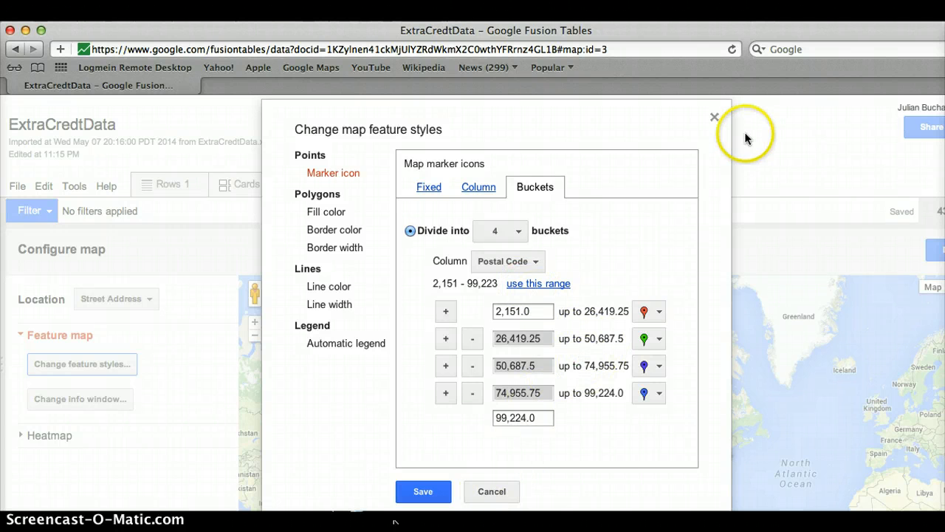
pyautogui.click(715, 119)
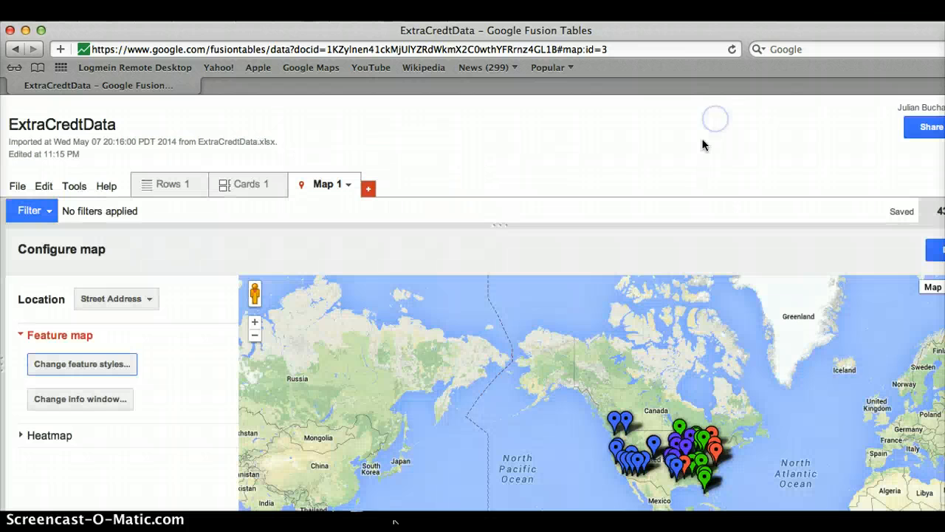